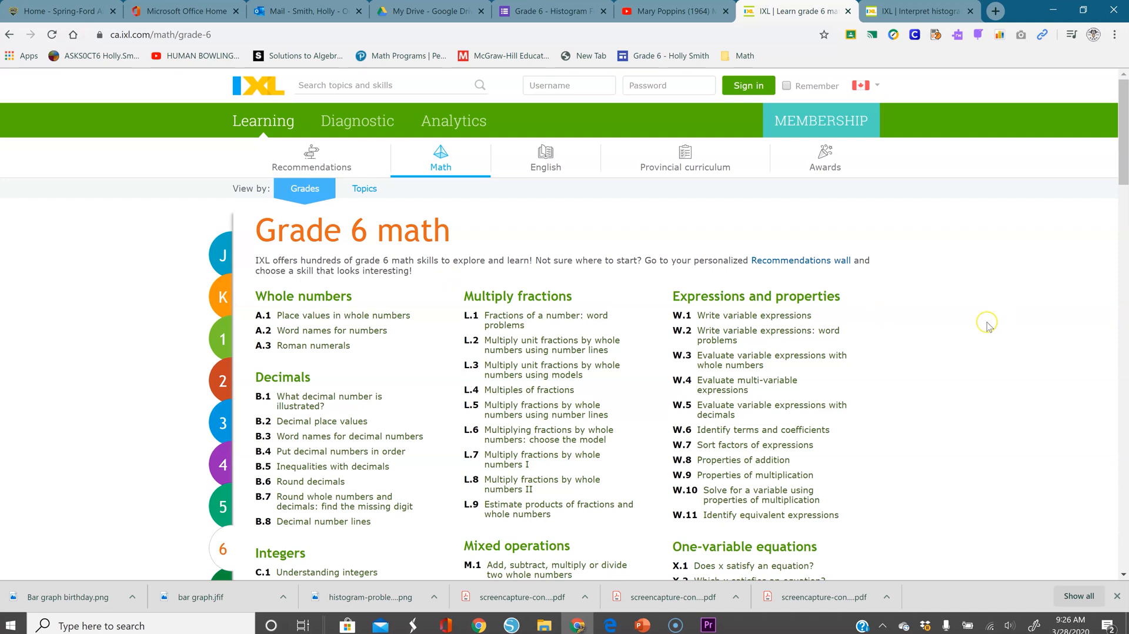
# Look through the IXL Grade 6 math skills and bring up the Interpret histograms question page.
pyautogui.scroll(-5, 991, 322)
pyautogui.scroll(-4, 991, 323)
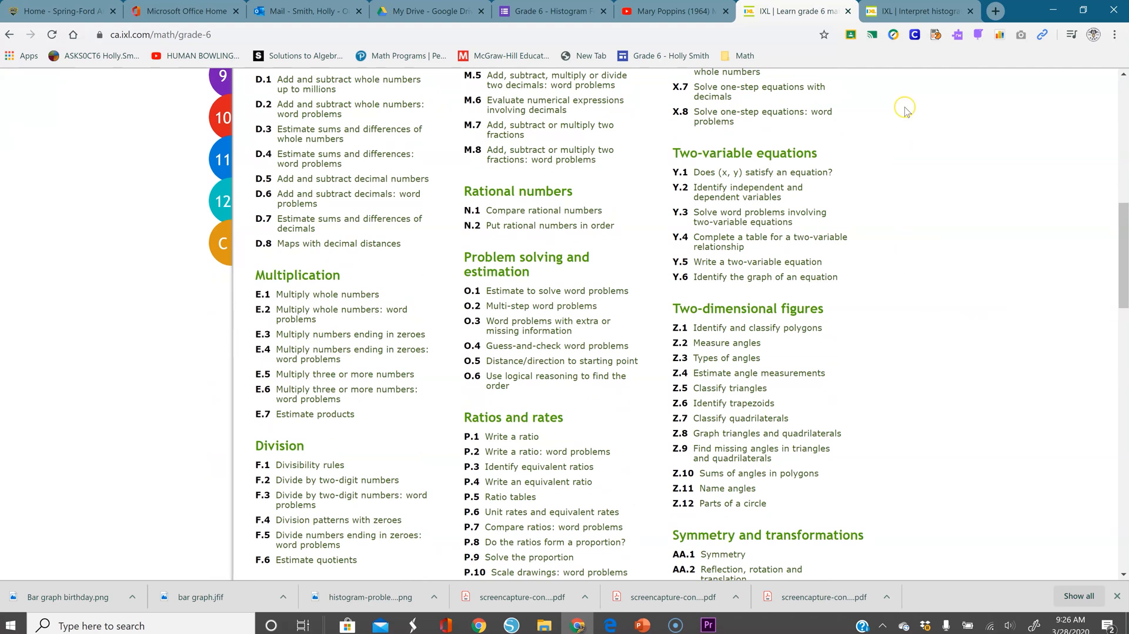
pyautogui.click(901, 19)
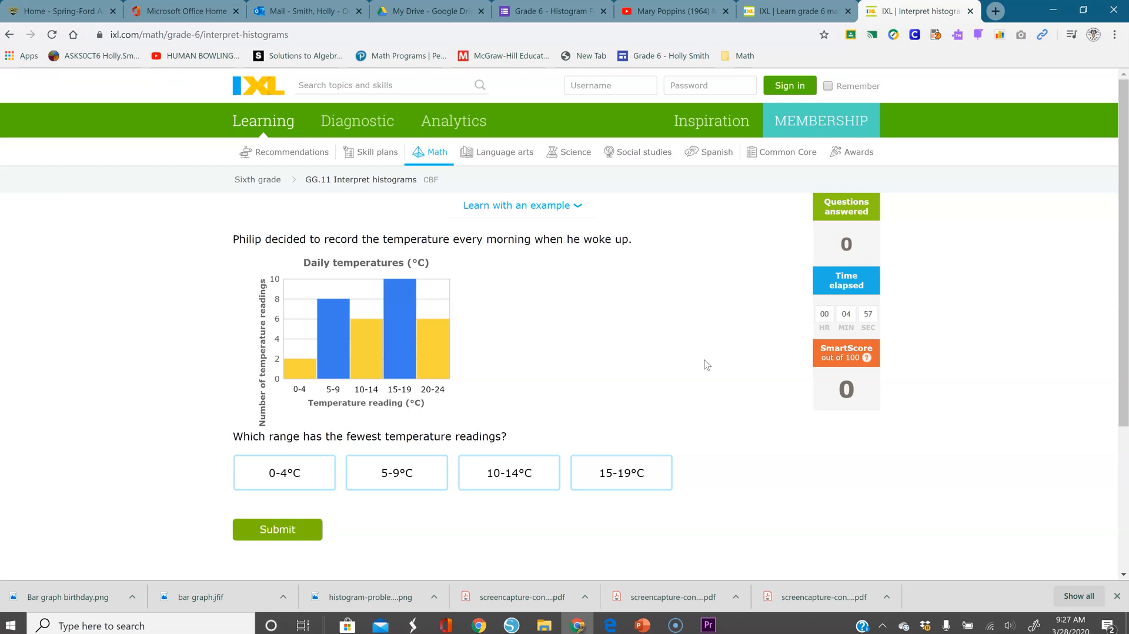
# Switch to PowerPoint and insert a screen clipping of the IXL daily temperatures question, histogram and answer choices on the first slide.
pyautogui.click(643, 625)
pyautogui.click(832, 547)
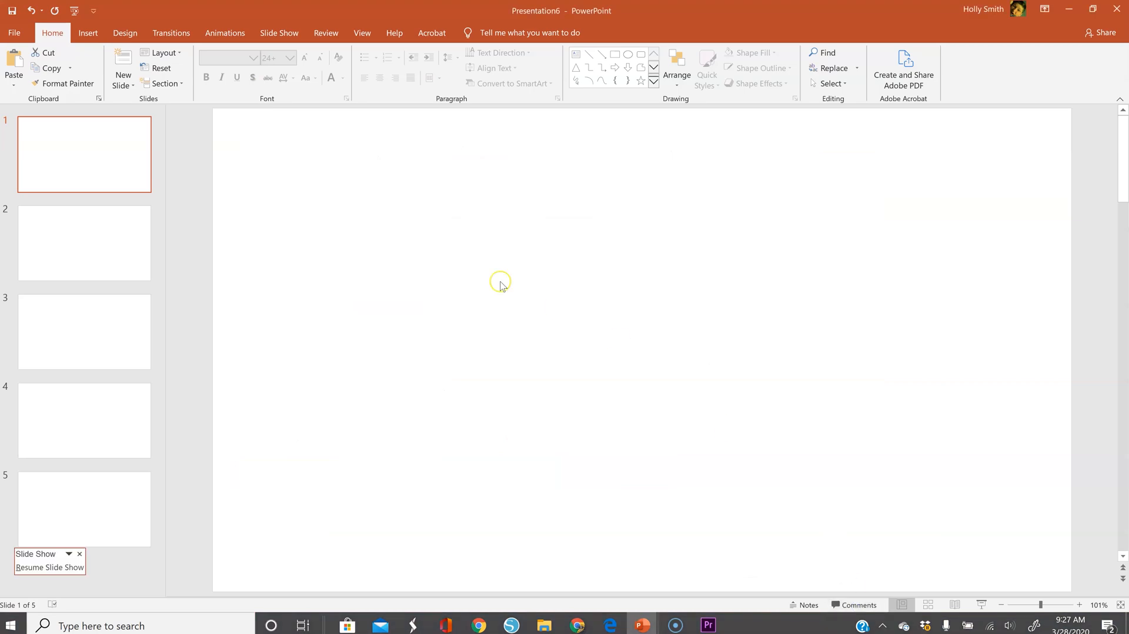
pyautogui.click(97, 37)
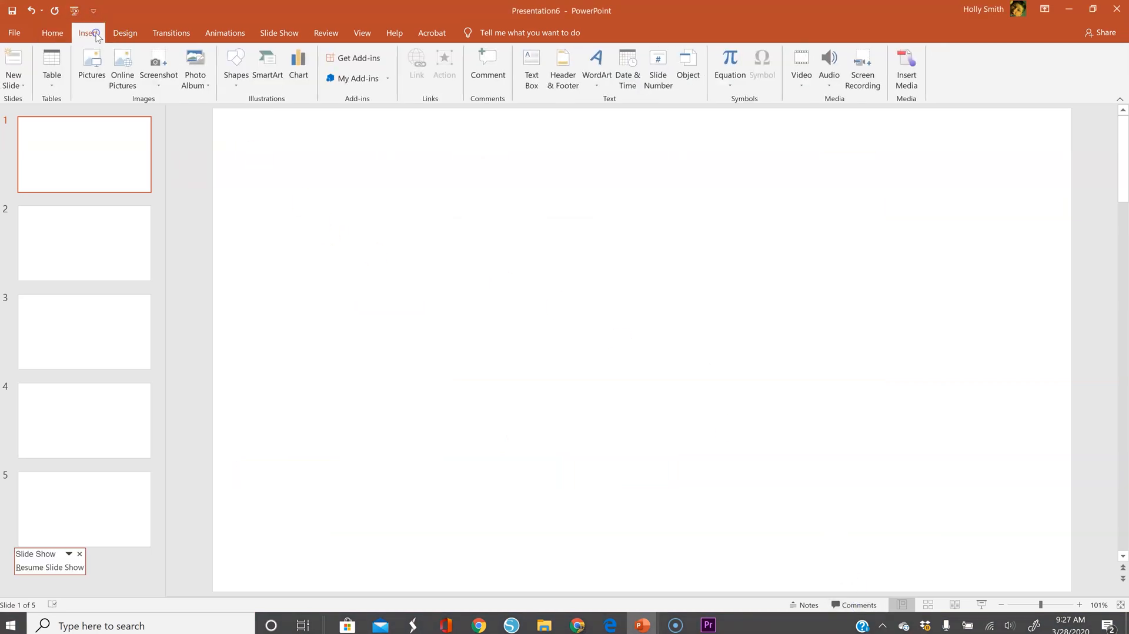
pyautogui.click(160, 86)
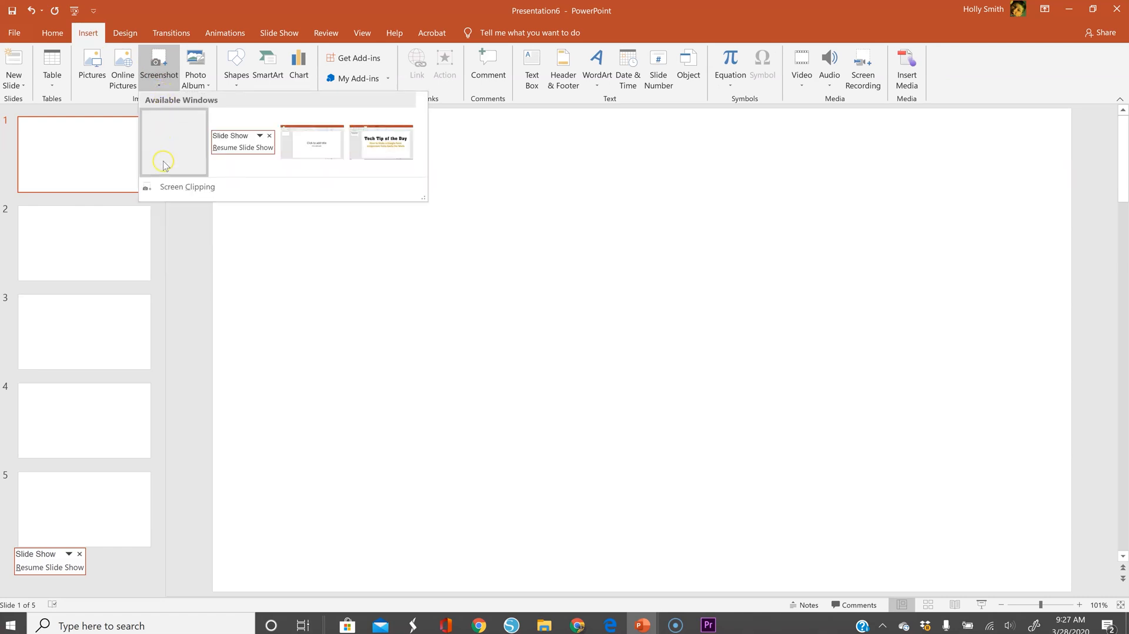
pyautogui.click(164, 187)
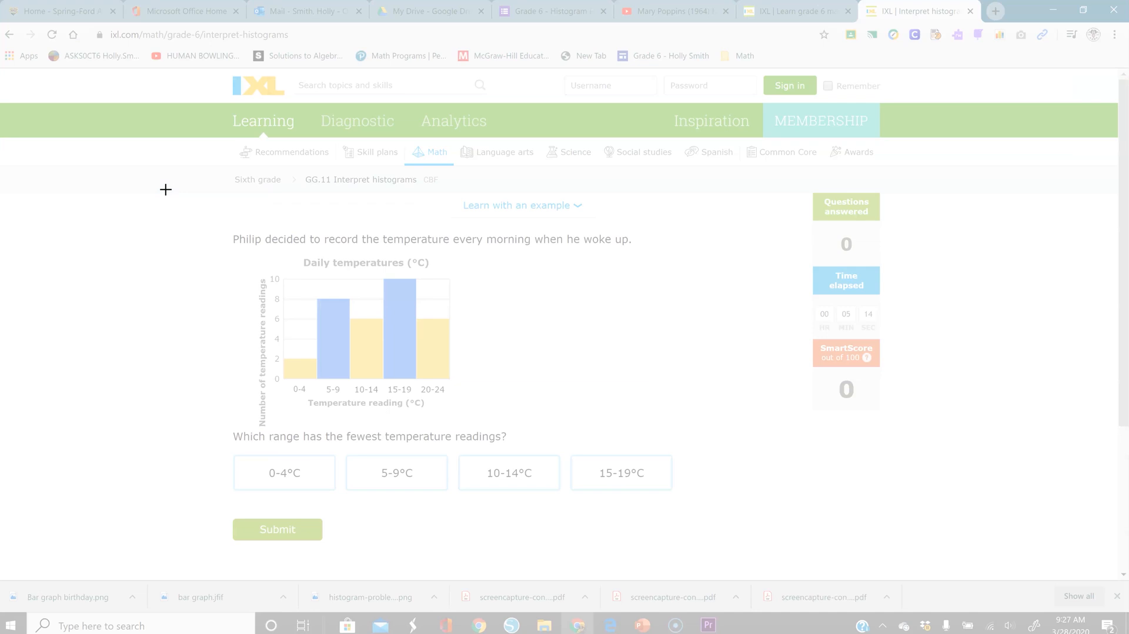
pyautogui.click(171, 211)
pyautogui.moveTo(220, 217); pyautogui.dragTo(697, 503)
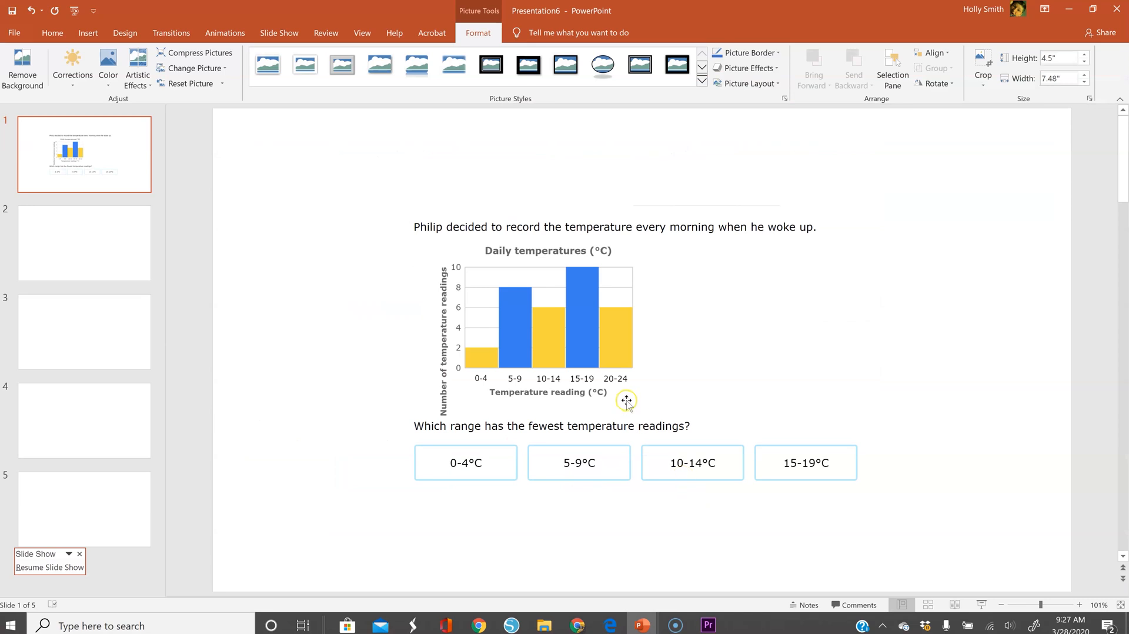
pyautogui.click(1022, 324)
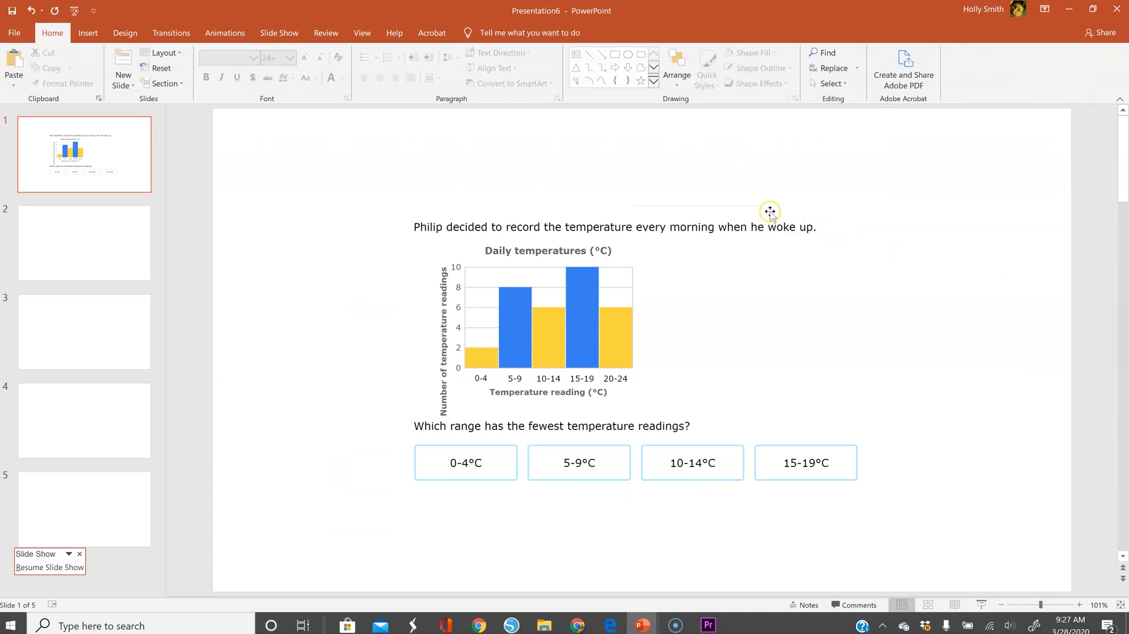
# Crop the blank strips off the upper and right edges of the clipped question picture.
pyautogui.click(638, 308)
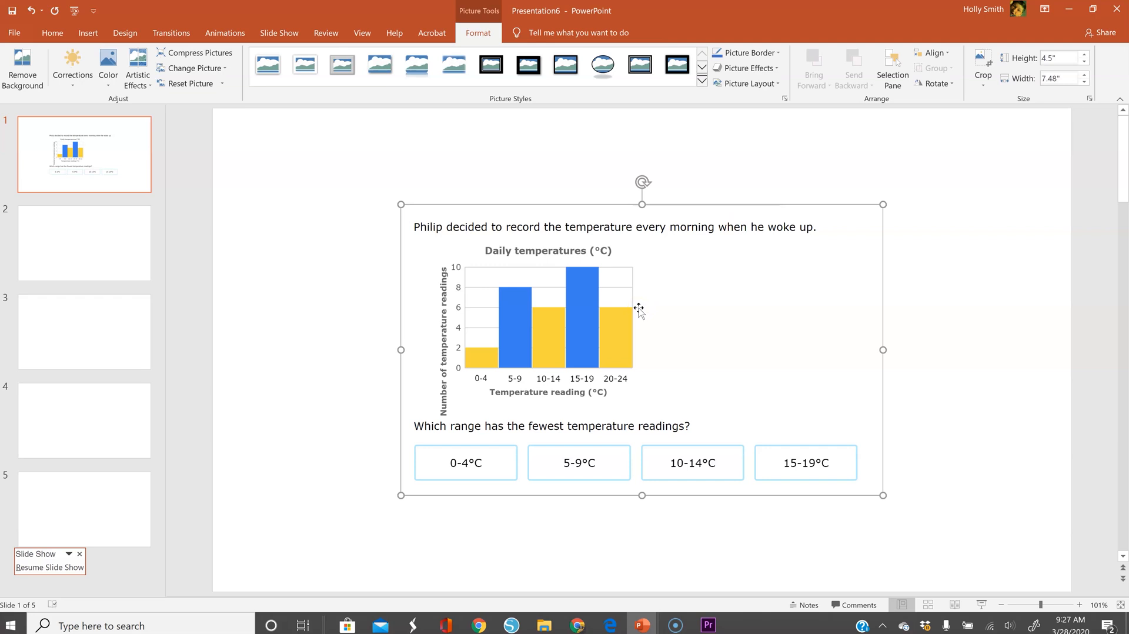
pyautogui.click(477, 12)
pyautogui.click(983, 61)
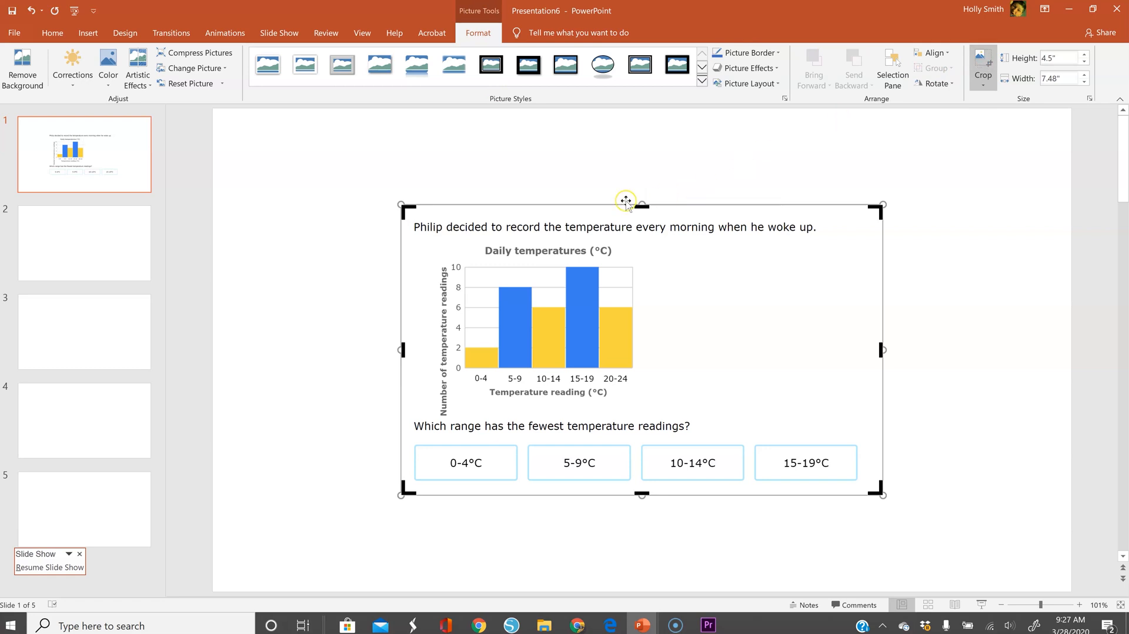
pyautogui.moveTo(643, 205); pyautogui.dragTo(643, 216)
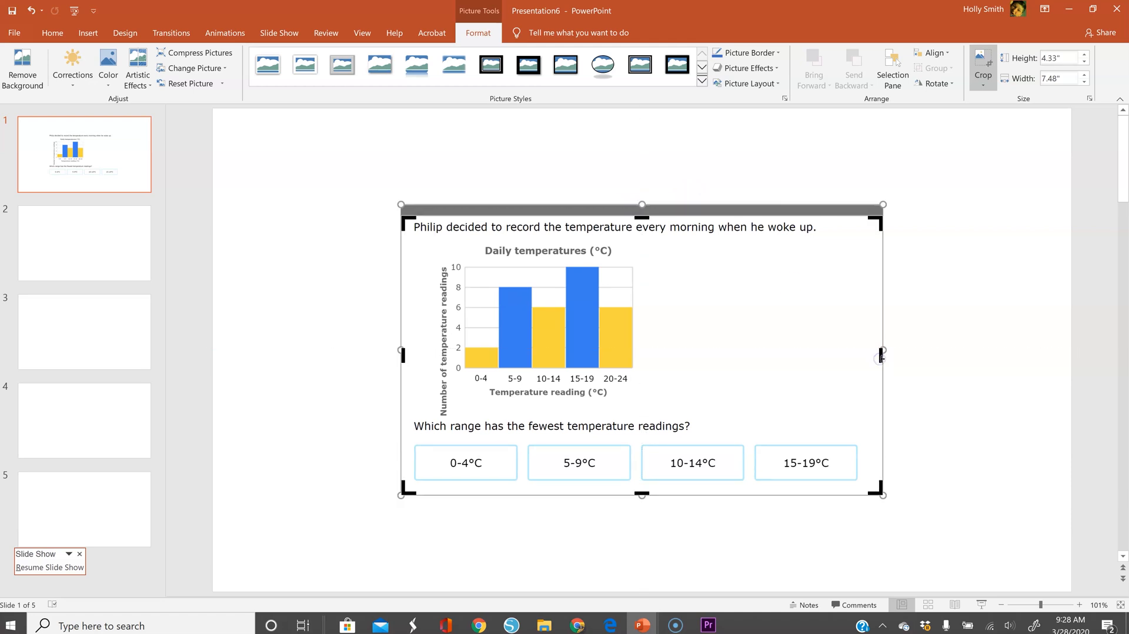
pyautogui.moveTo(874, 357); pyautogui.dragTo(856, 354)
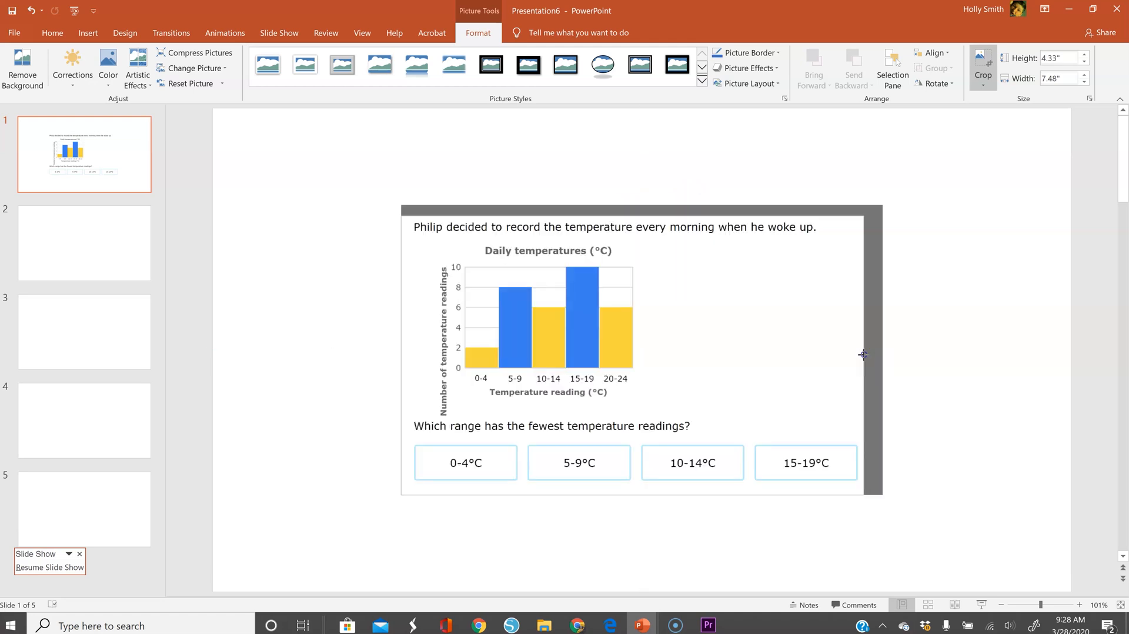
pyautogui.click(929, 351)
# Move the cropped question picture slightly higher on the slide.
pyautogui.click(601, 425)
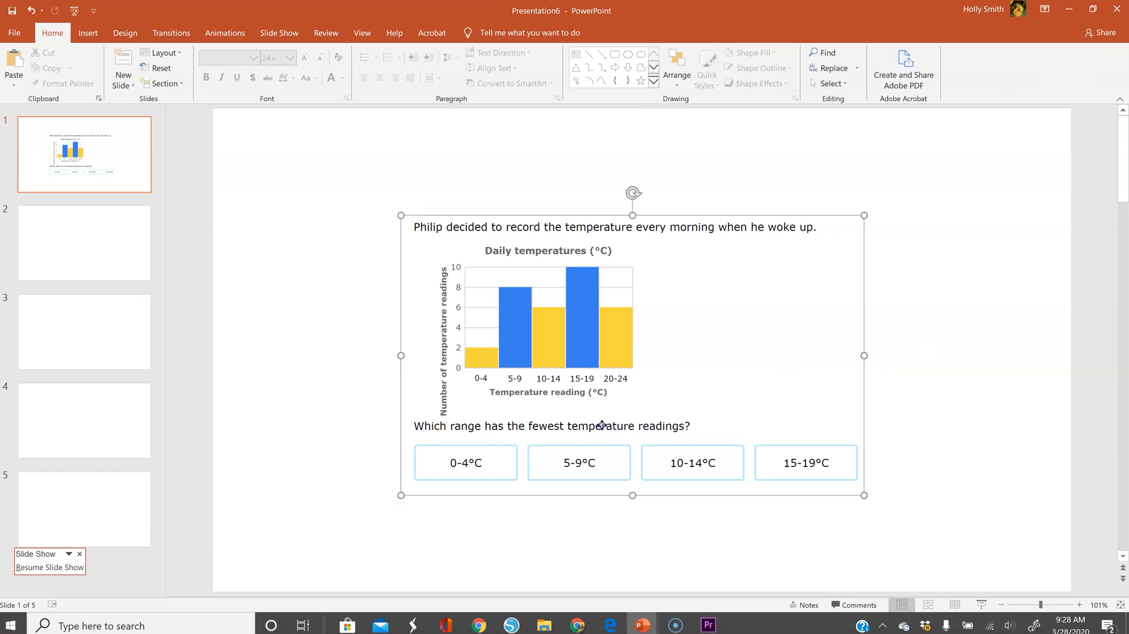
pyautogui.moveTo(601, 426); pyautogui.dragTo(590, 386)
pyautogui.click(911, 405)
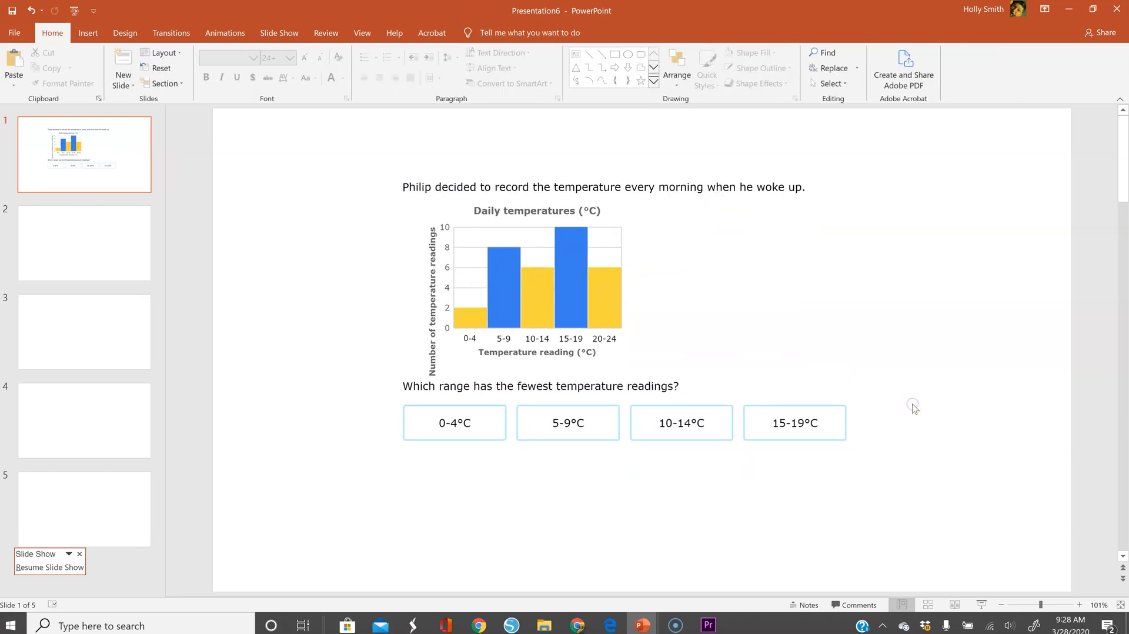
# Add a small text box containing the letter A in the blank area left of the question picture.
pyautogui.click(88, 33)
pyautogui.click(530, 62)
pyautogui.moveTo(270, 185); pyautogui.dragTo(302, 220)
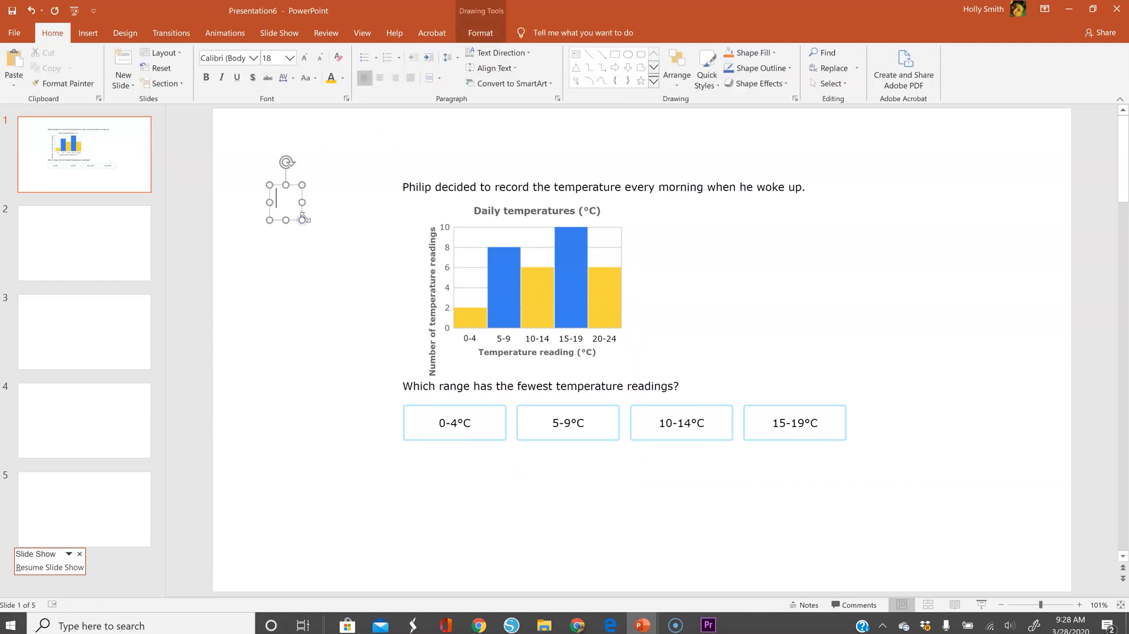
pyautogui.write('A')
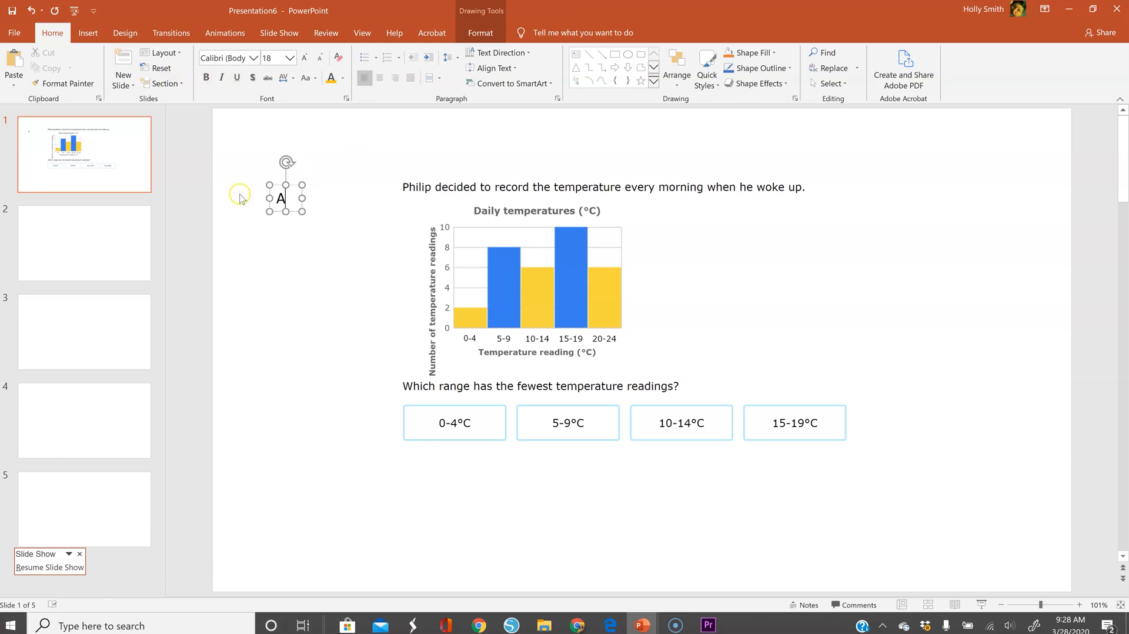
# Format the letter A as red, bold, 24-point text.
pyautogui.doubleClick(281, 199)
pyautogui.click(343, 78)
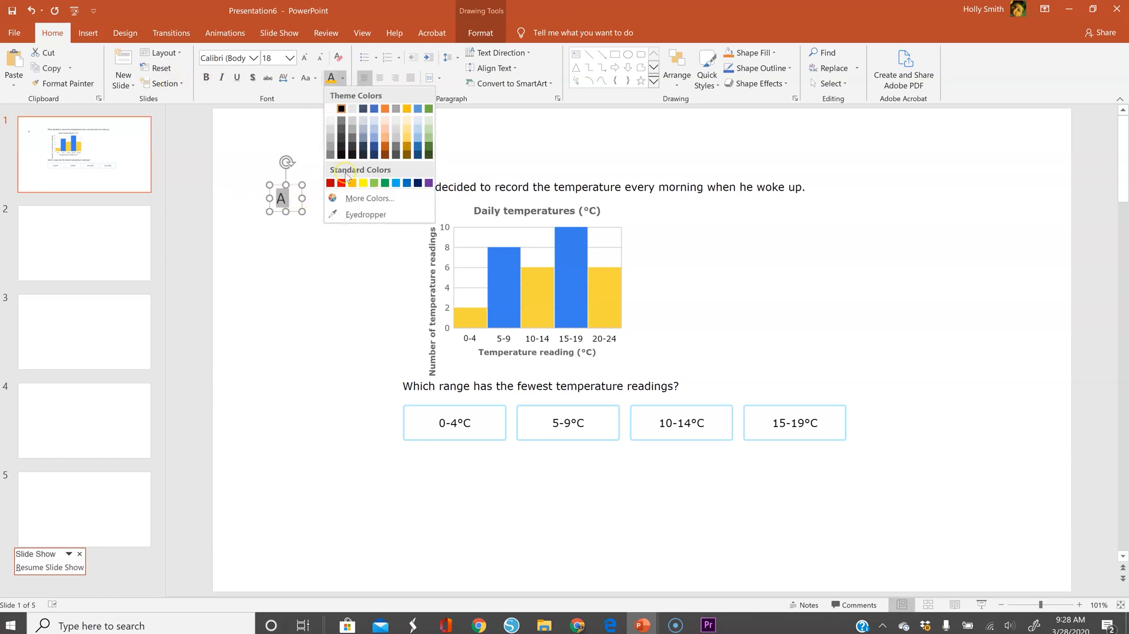
pyautogui.click(340, 183)
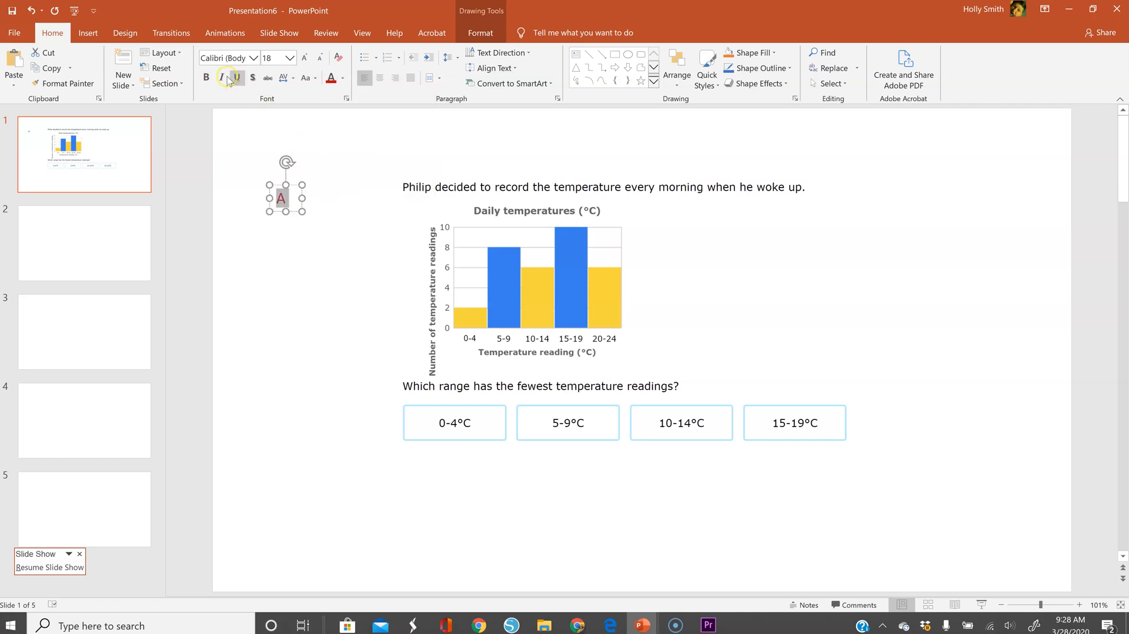
pyautogui.click(304, 58)
pyautogui.click(304, 57)
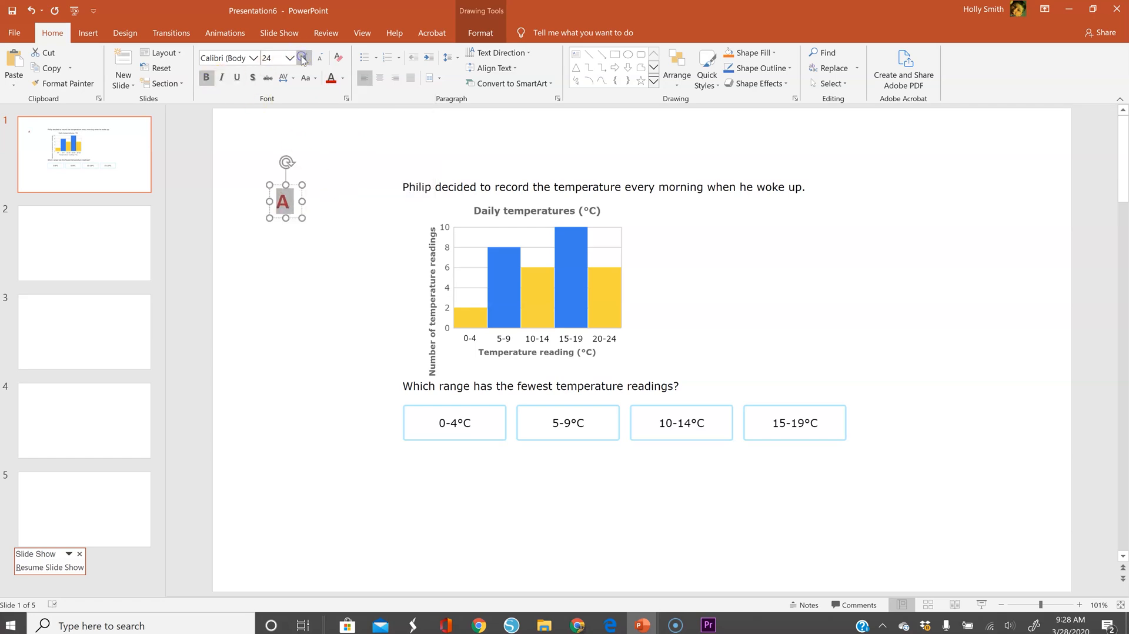
# Duplicate the A label, place the copy directly below it and change its letter to B.
pyautogui.click(292, 186)
pyautogui.hotkey('ctrl', 'v')
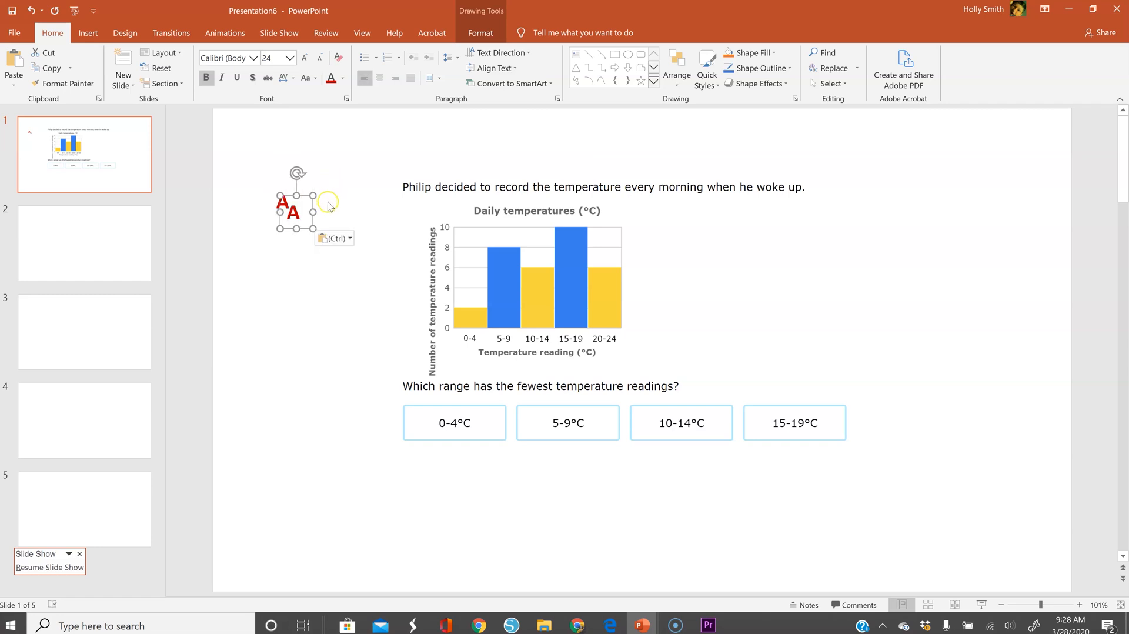
pyautogui.moveTo(307, 196); pyautogui.dragTo(296, 212)
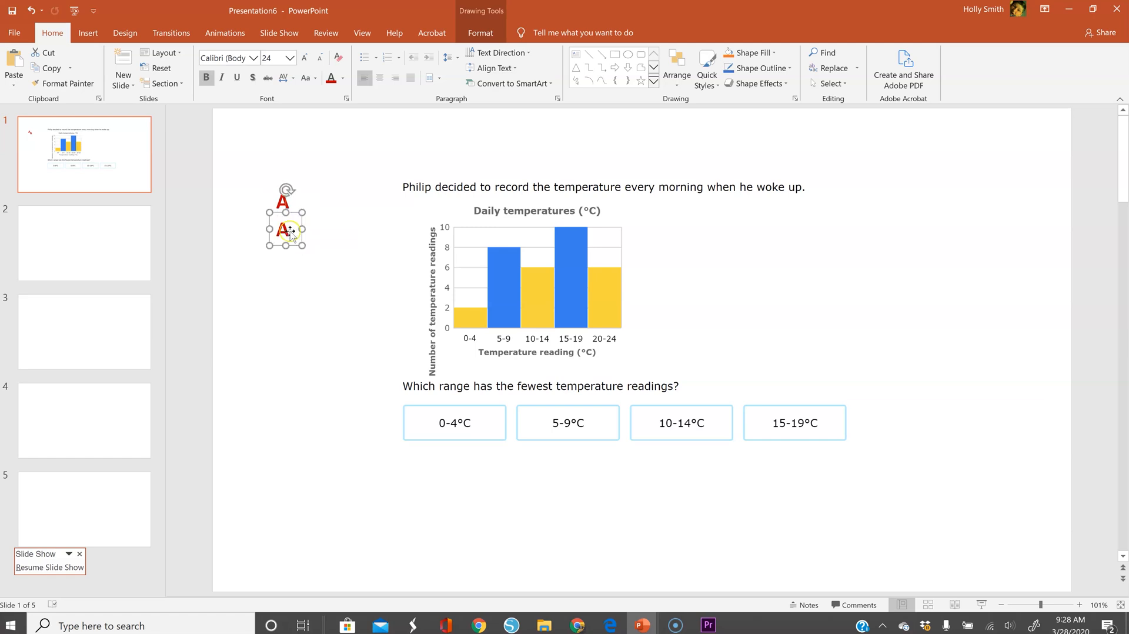
pyautogui.doubleClick(285, 229)
pyautogui.write('B')
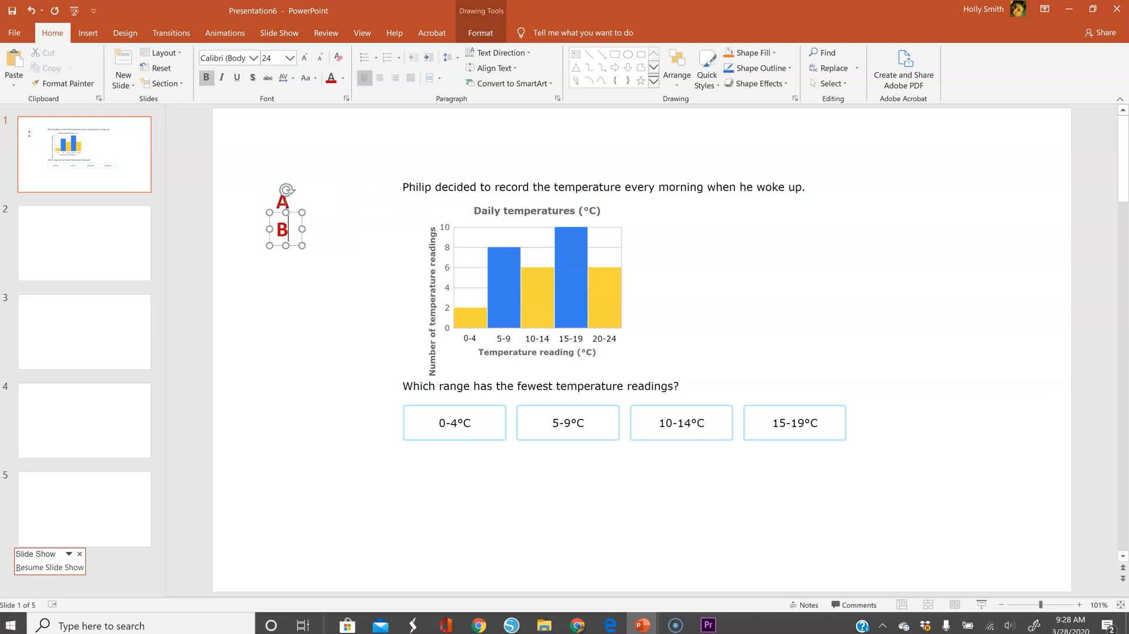
# Duplicate the B label, place the copy directly below it and change its letter to C.
pyautogui.click(297, 212)
pyautogui.hotkey('ctrl', 'v')
pyautogui.moveTo(307, 223); pyautogui.dragTo(297, 244)
pyautogui.doubleClick(281, 263)
pyautogui.write('C')
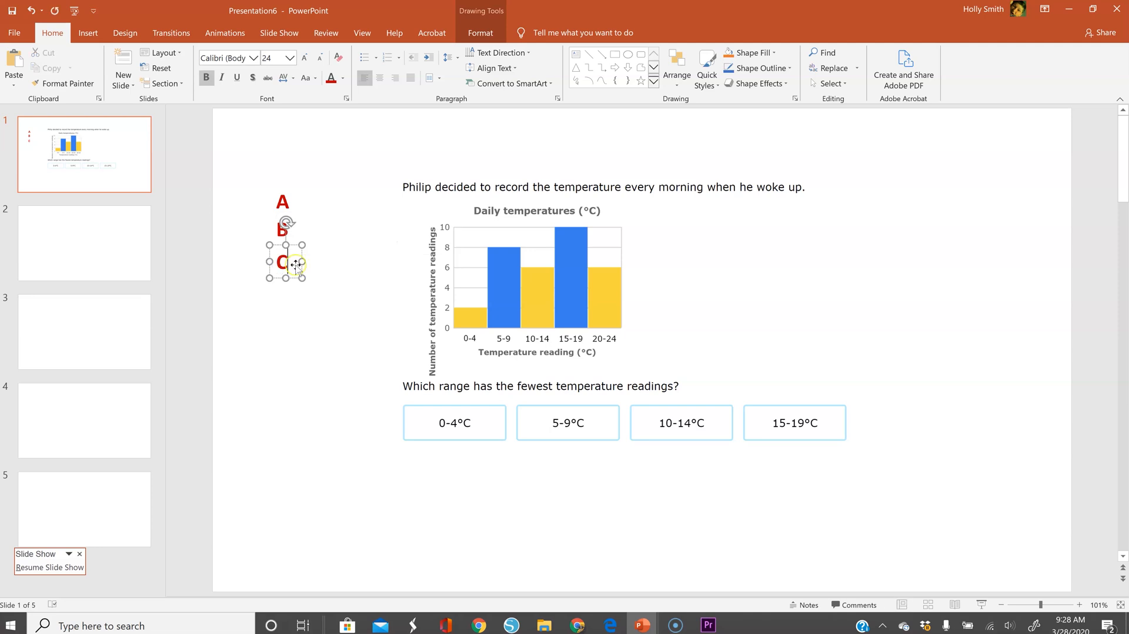
# Paste another copy of the B label, place it below C and change its letter to D.
pyautogui.click(322, 279)
pyautogui.hotkey('ctrl', 'v')
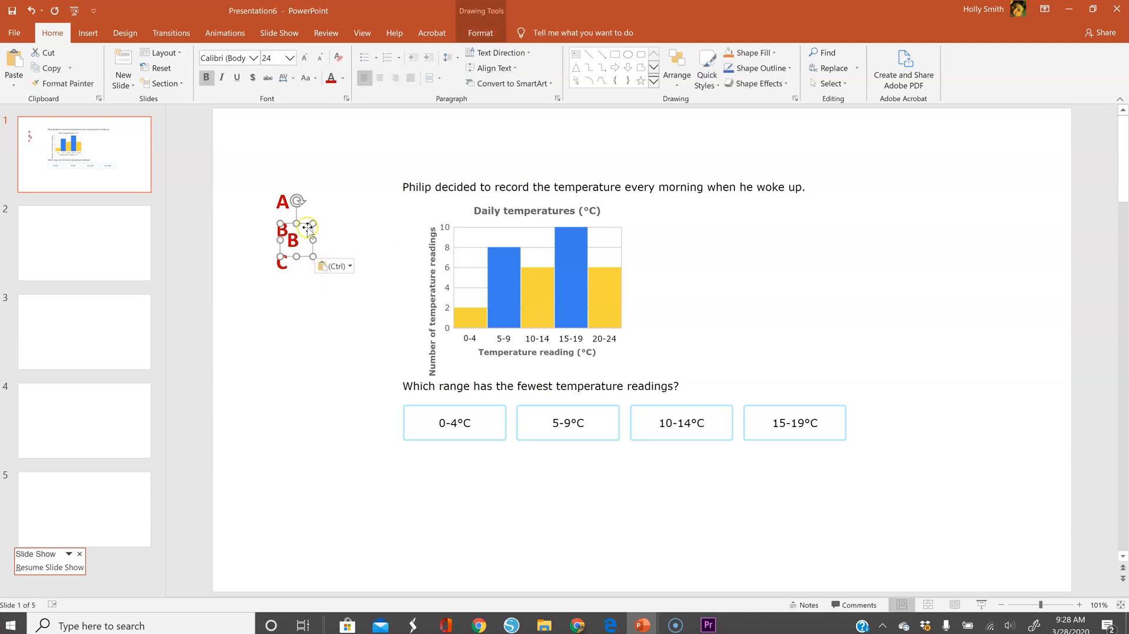
pyautogui.moveTo(308, 227); pyautogui.dragTo(290, 287)
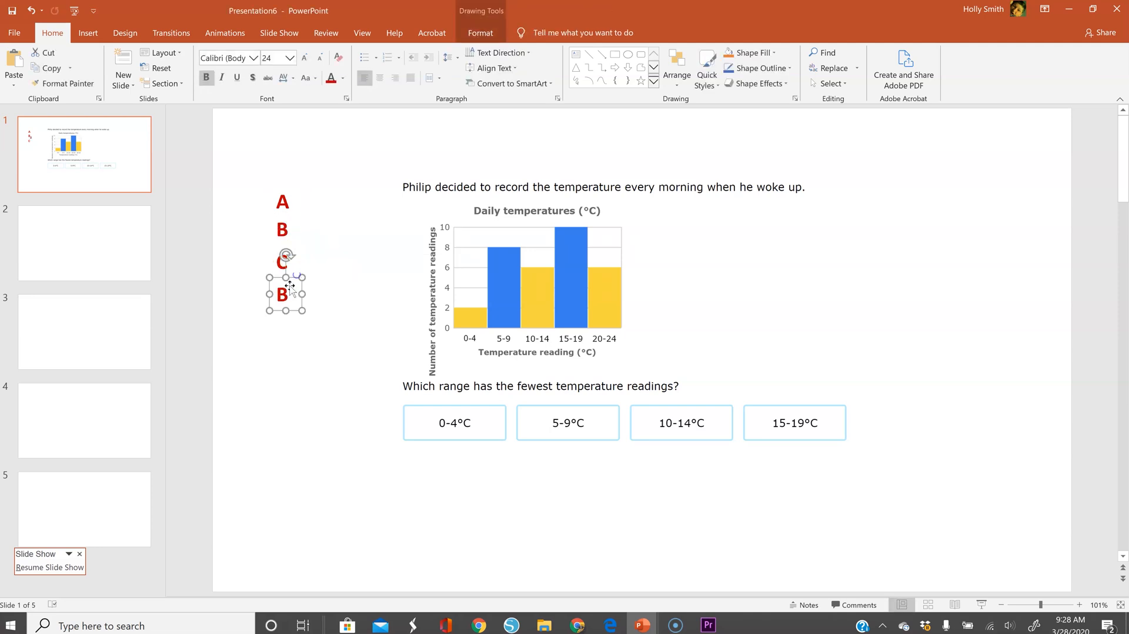
pyautogui.doubleClick(284, 294)
pyautogui.write('D')
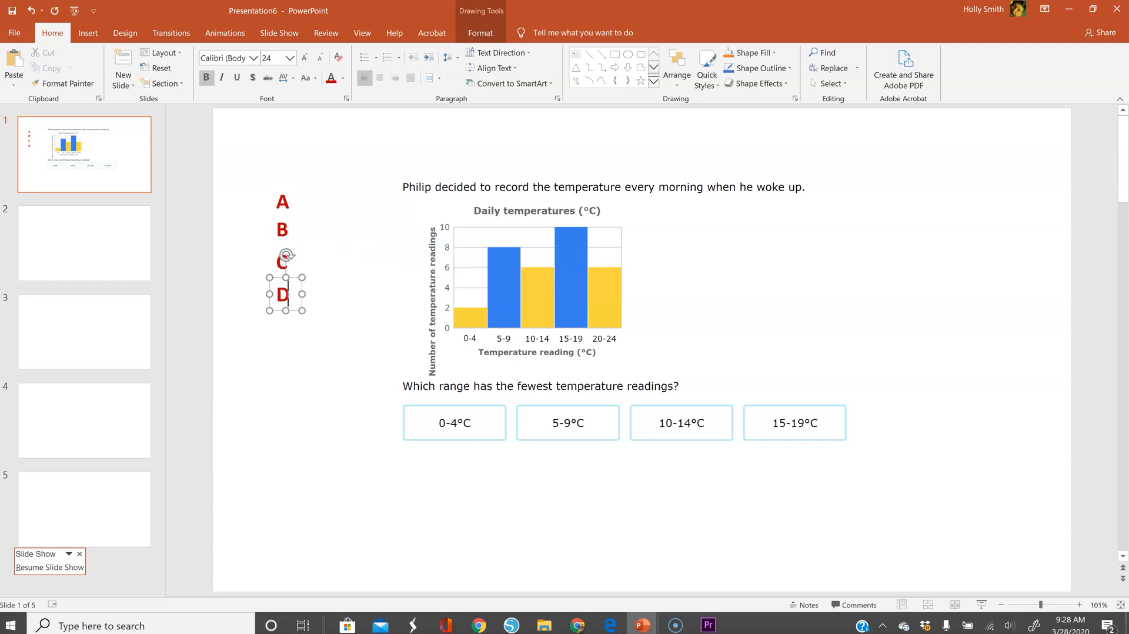
# Move labels A, B, C and D into the 0-4°C, 5-9°C, 10-14°C and 15-19°C answer boxes respectively, before each range.
pyautogui.moveTo(294, 278); pyautogui.dragTo(771, 403)
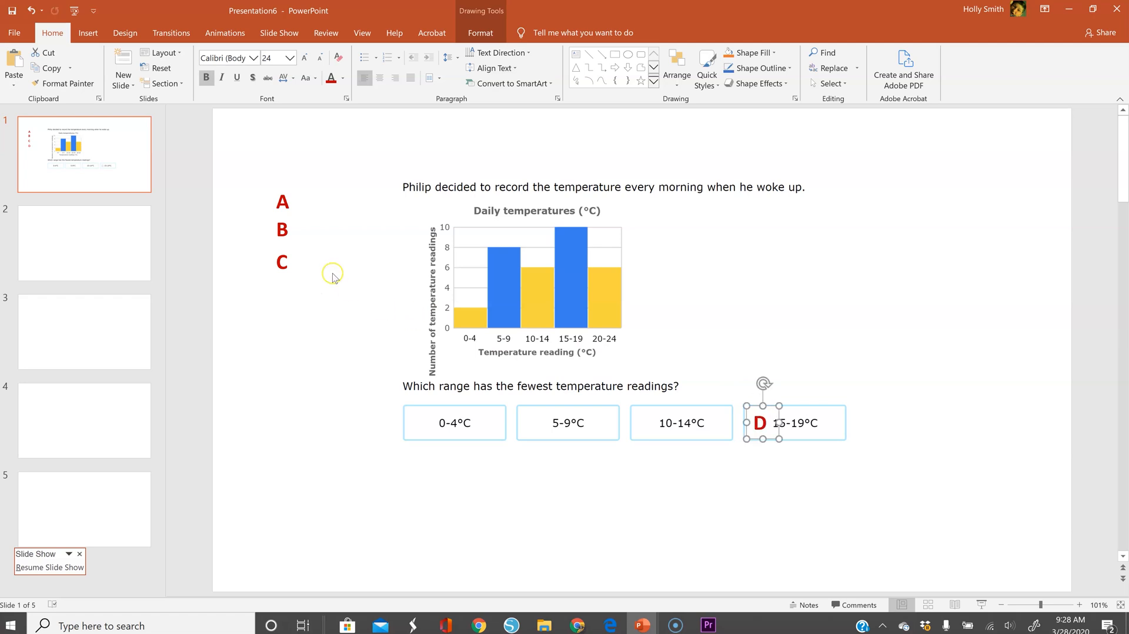
pyautogui.click(295, 253)
pyautogui.moveTo(295, 250); pyautogui.dragTo(546, 436)
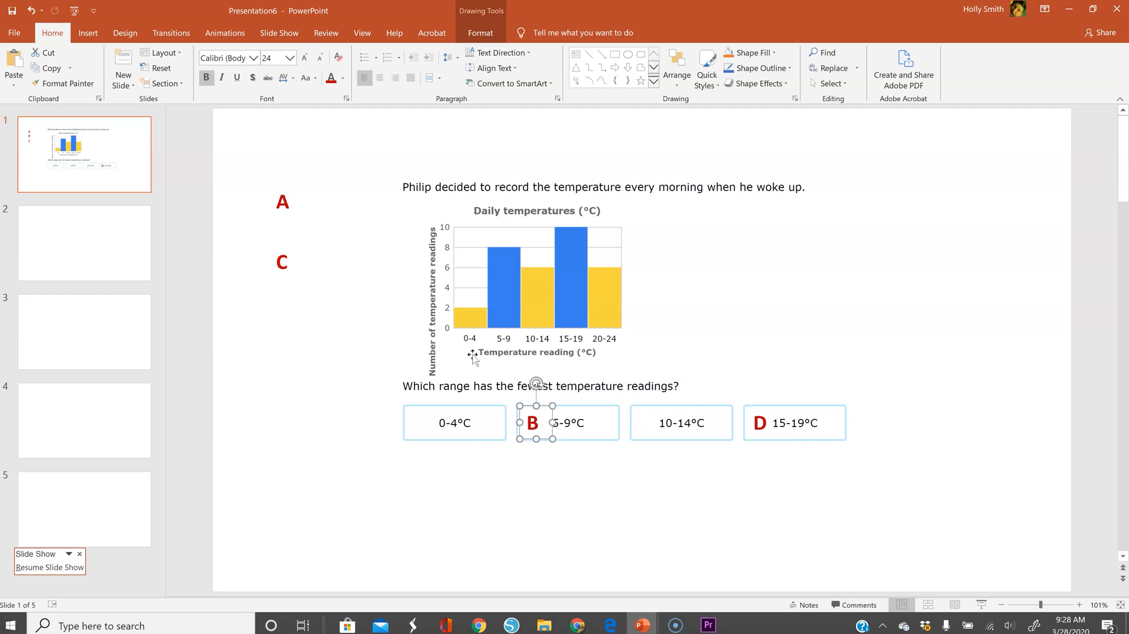
pyautogui.moveTo(283, 259); pyautogui.dragTo(656, 416)
pyautogui.click(278, 207)
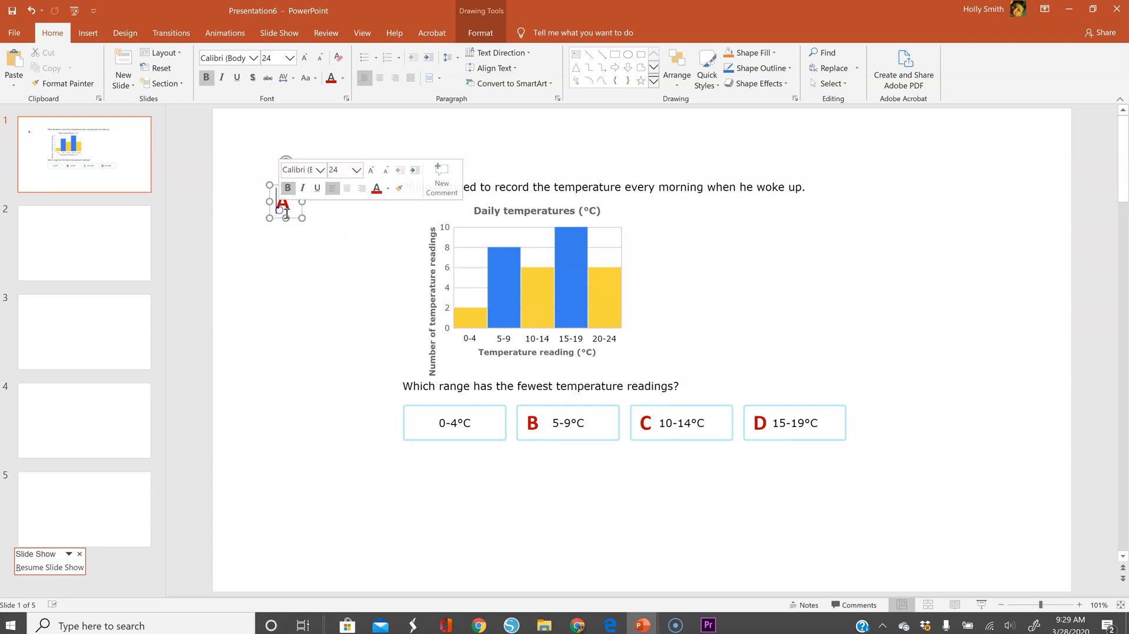
pyautogui.moveTo(281, 205)
pyautogui.mouseDown()
pyautogui.moveTo(406, 415)
pyautogui.moveTo(430, 436)
pyautogui.mouseUp()
pyautogui.click(291, 431)
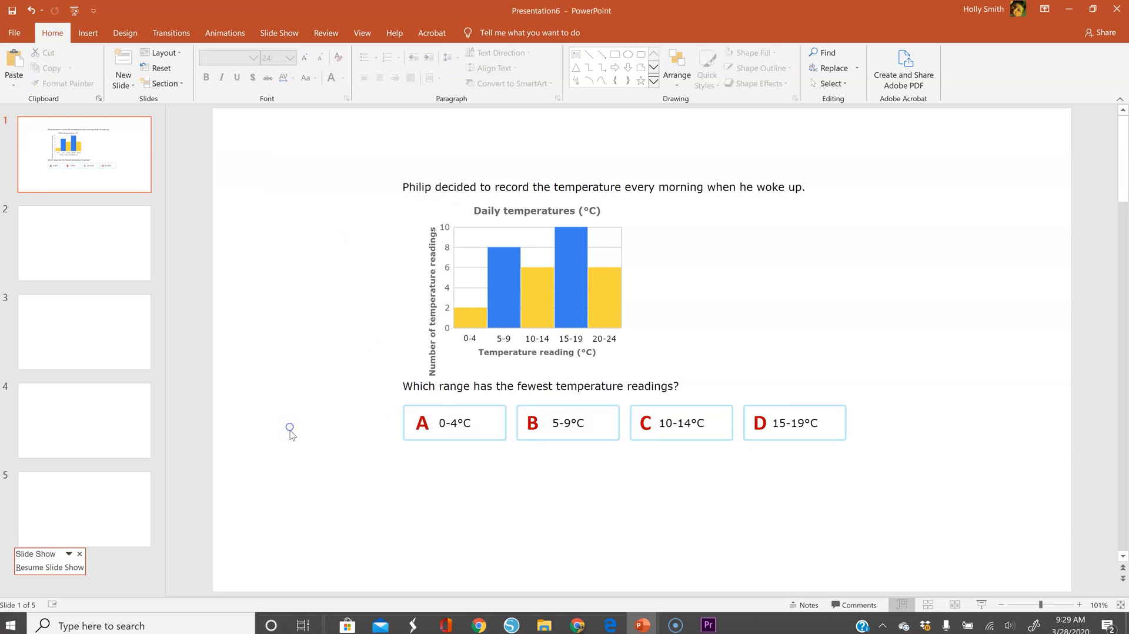
# Select the temperature question picture with its A, B, C and D labels and save them together as a PNG picture named Question 3.
pyautogui.click(434, 206)
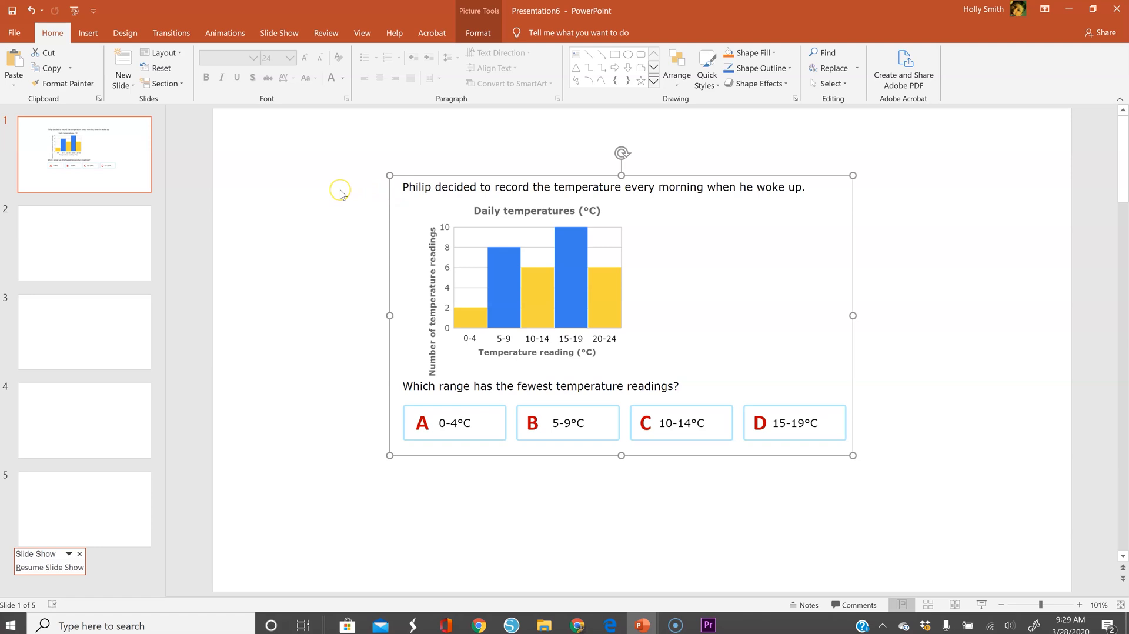
pyautogui.click(329, 154)
pyautogui.moveTo(331, 155); pyautogui.dragTo(932, 525)
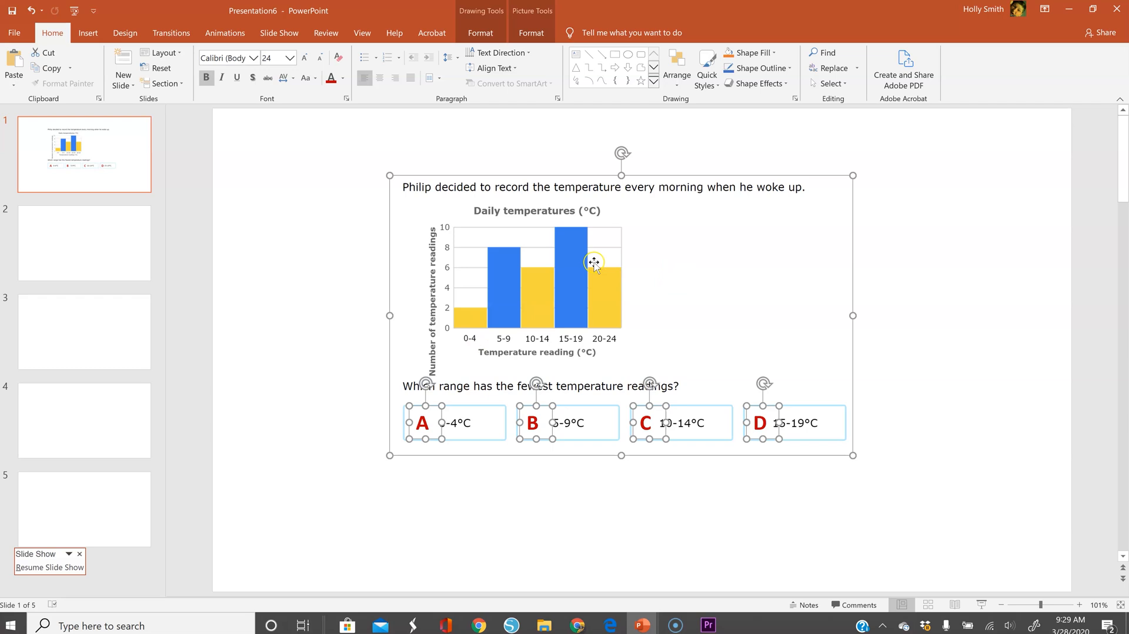
pyautogui.click(648, 283)
pyautogui.rightClick(647, 284)
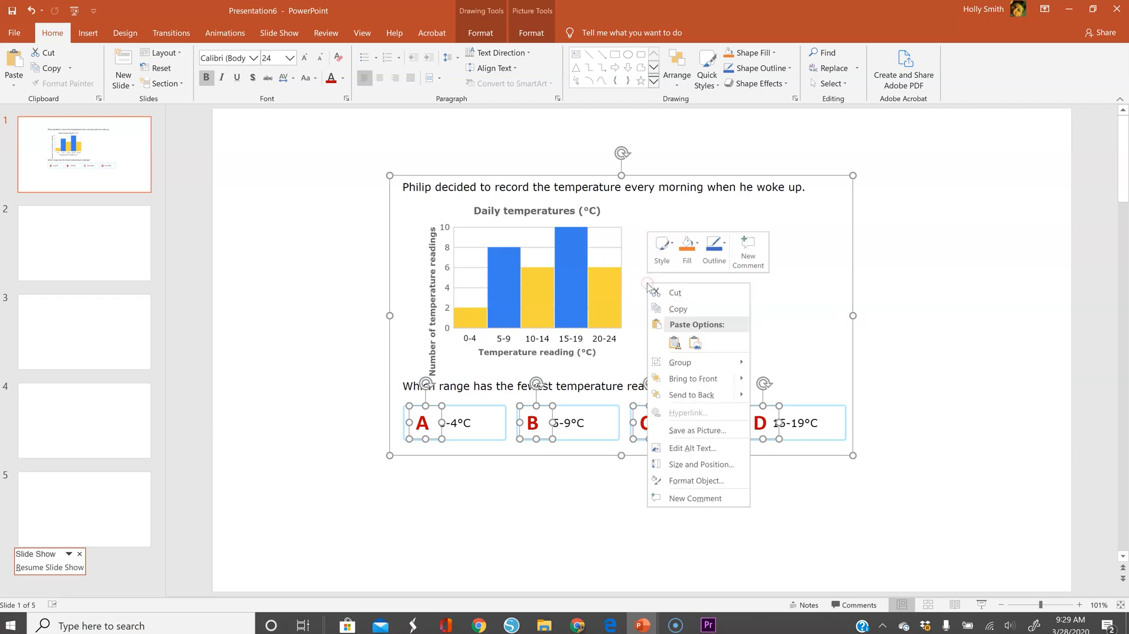
pyautogui.click(689, 433)
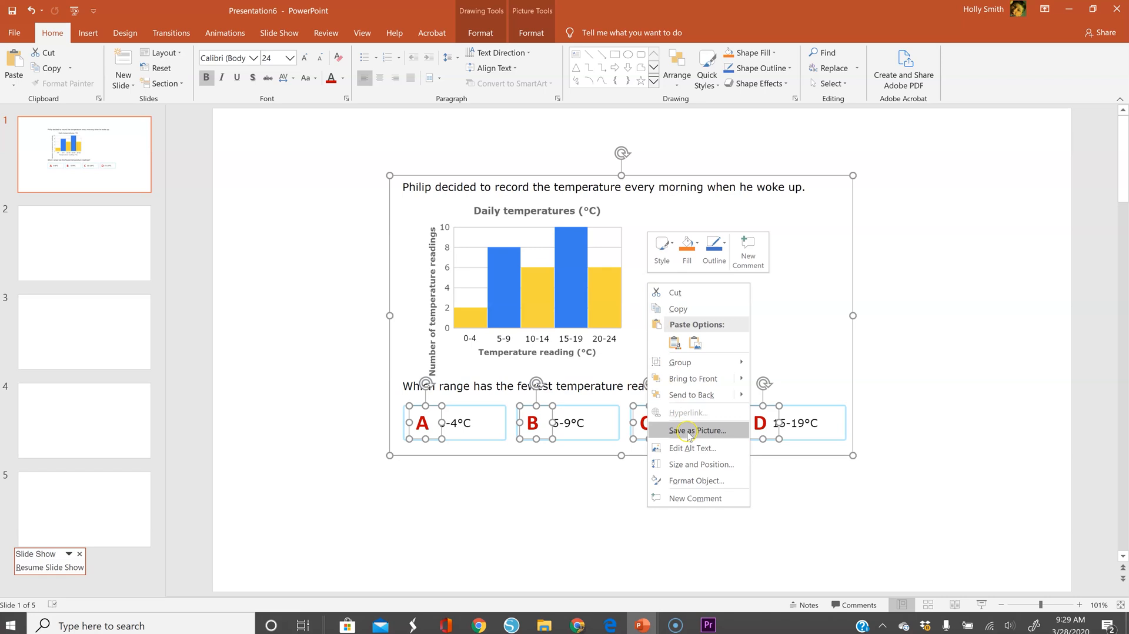
pyautogui.click(688, 432)
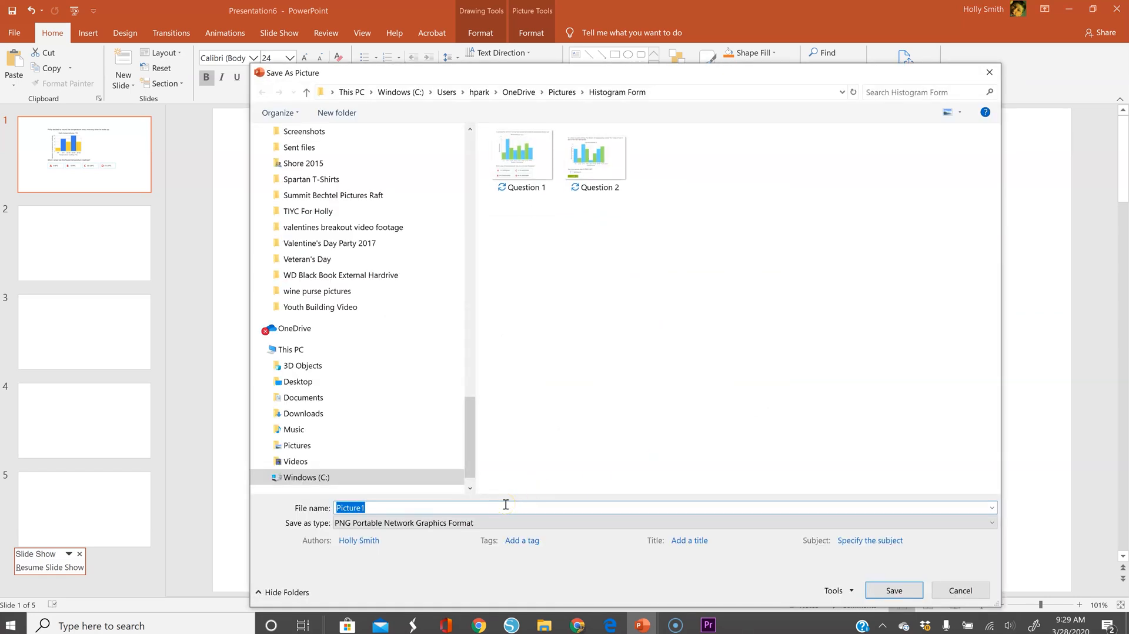
pyautogui.write('Question ')
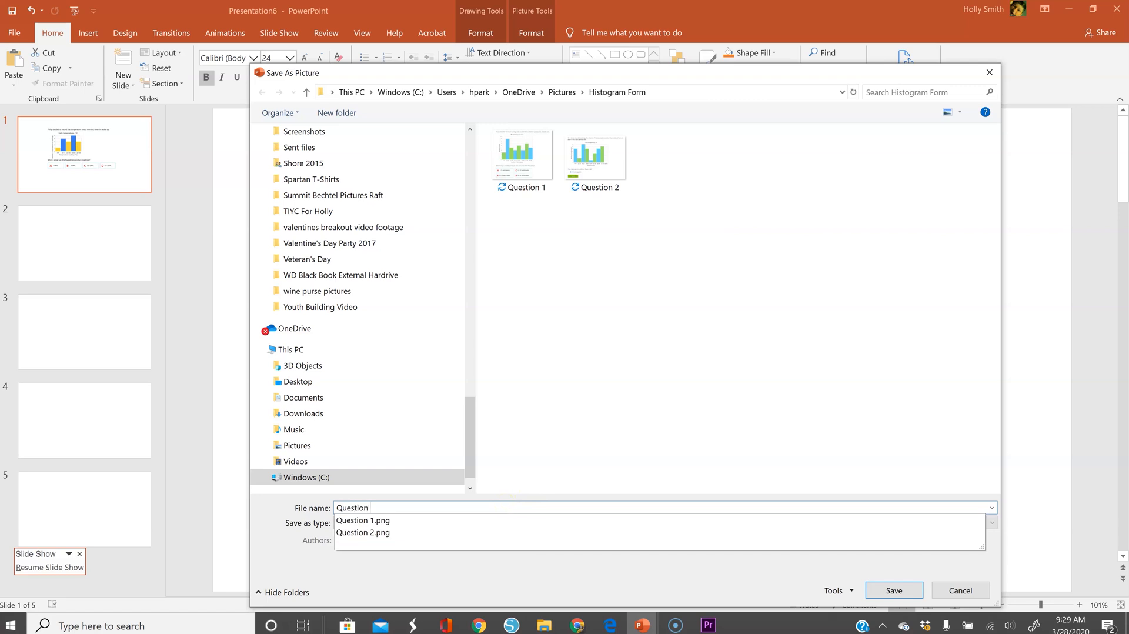
pyautogui.write('3')
pyautogui.press('Return')
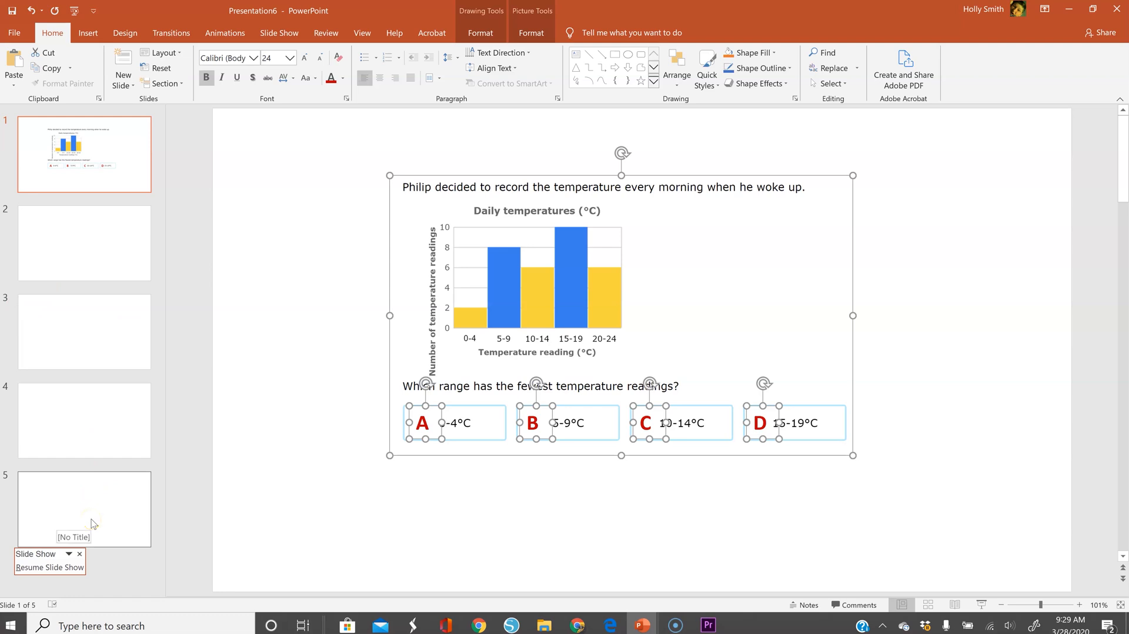
# Switch to the Grade 6 - Histogram Follow Up form in Chrome and add a multiple choice question titled "Answer Question Below".
pyautogui.click(576, 625)
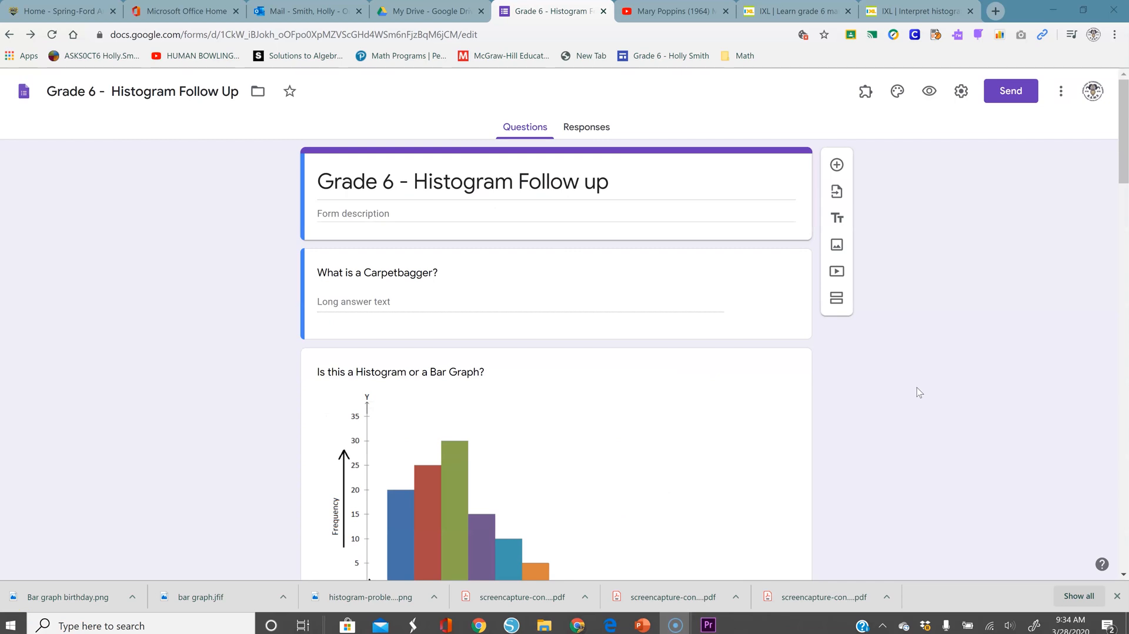
pyautogui.click(836, 166)
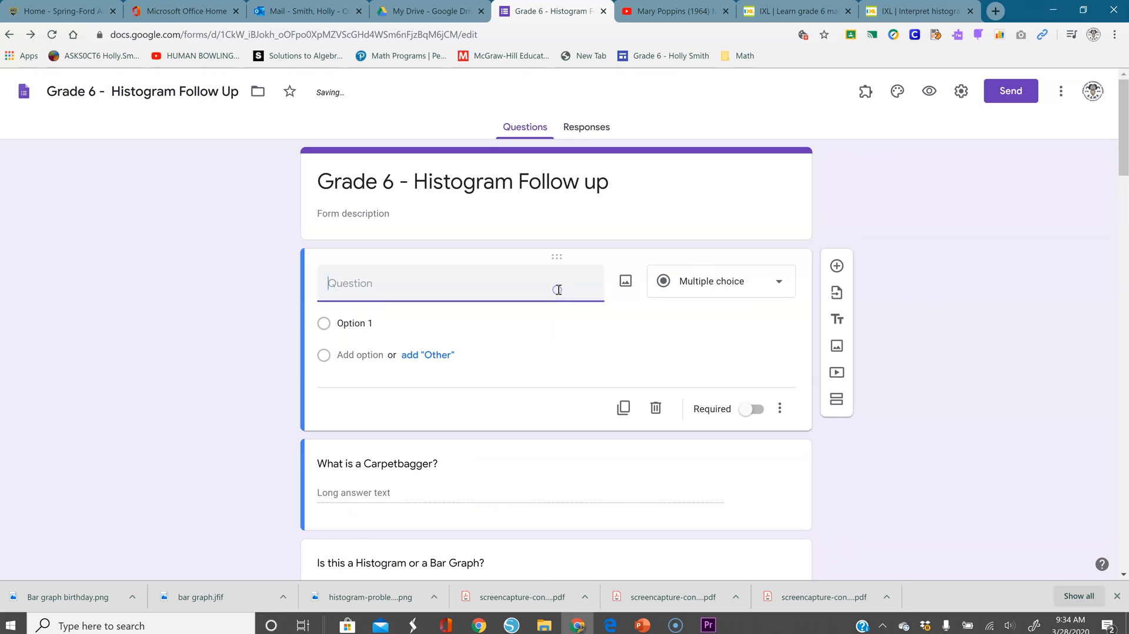
pyautogui.write('Answer Question Below')
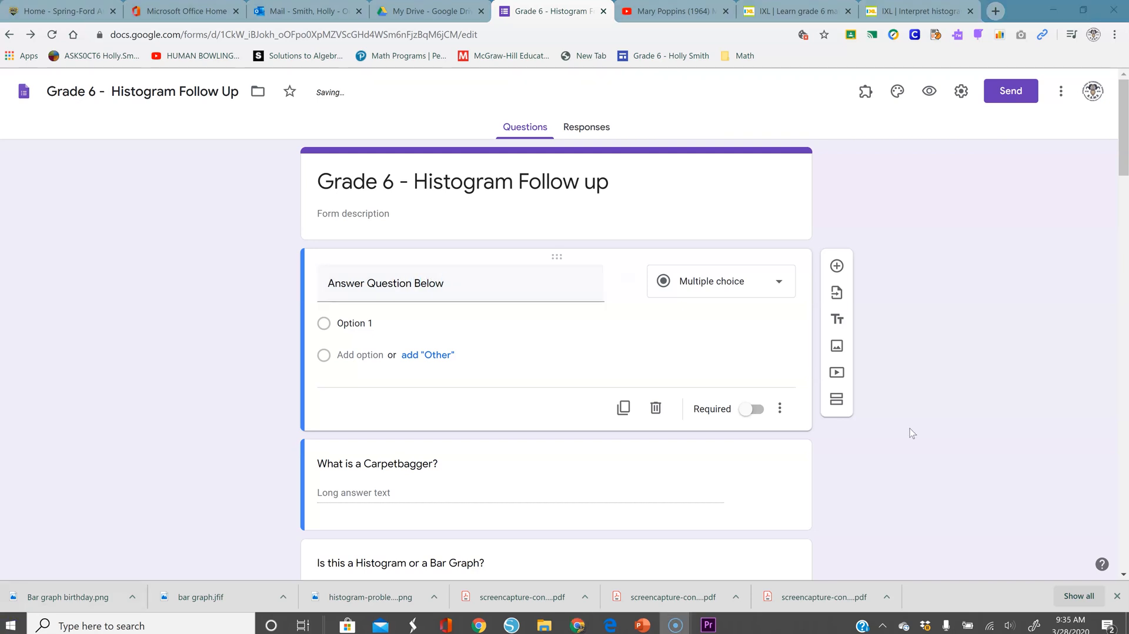
# Insert the Question 3 picture from the Histogram Form folder in Pictures into the "Answer Question Below" question.
pyautogui.click(595, 286)
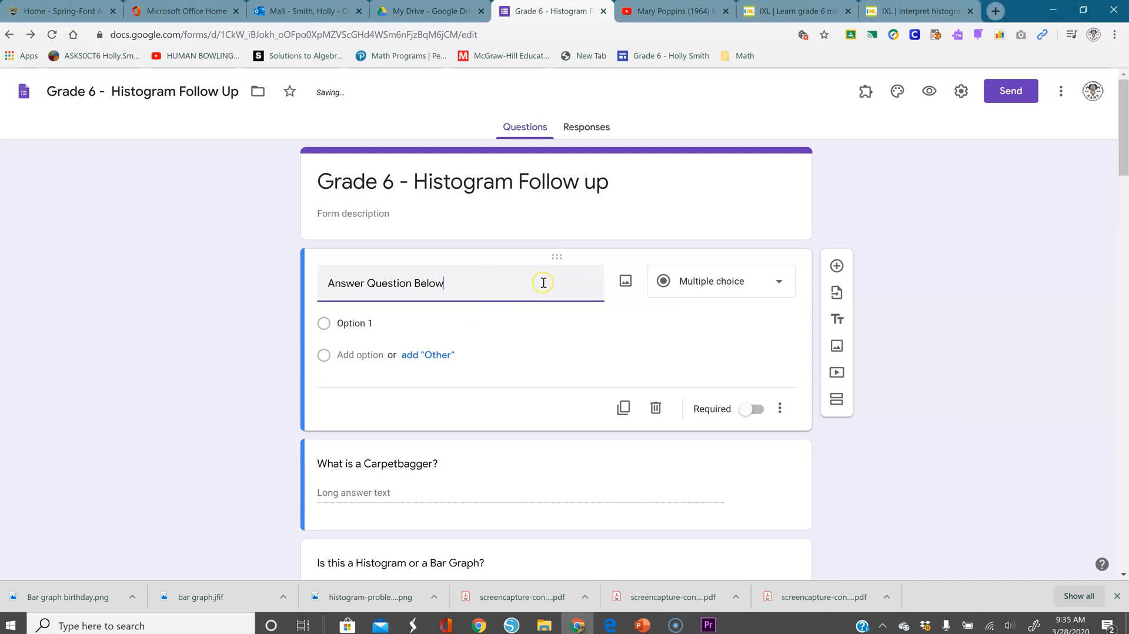
pyautogui.click(539, 323)
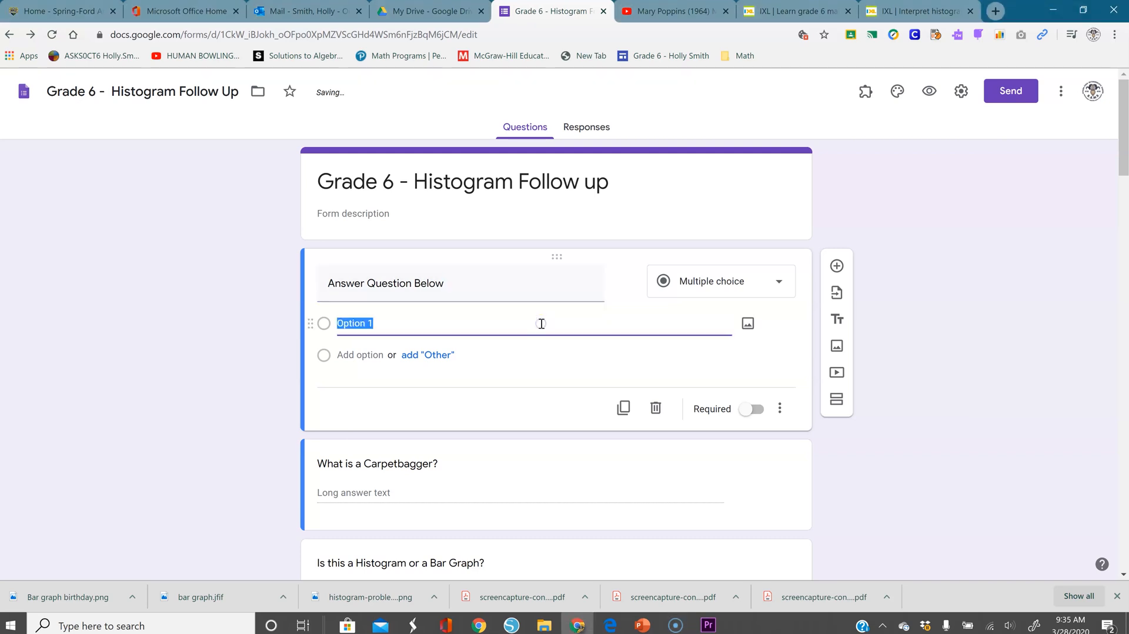
pyautogui.click(552, 283)
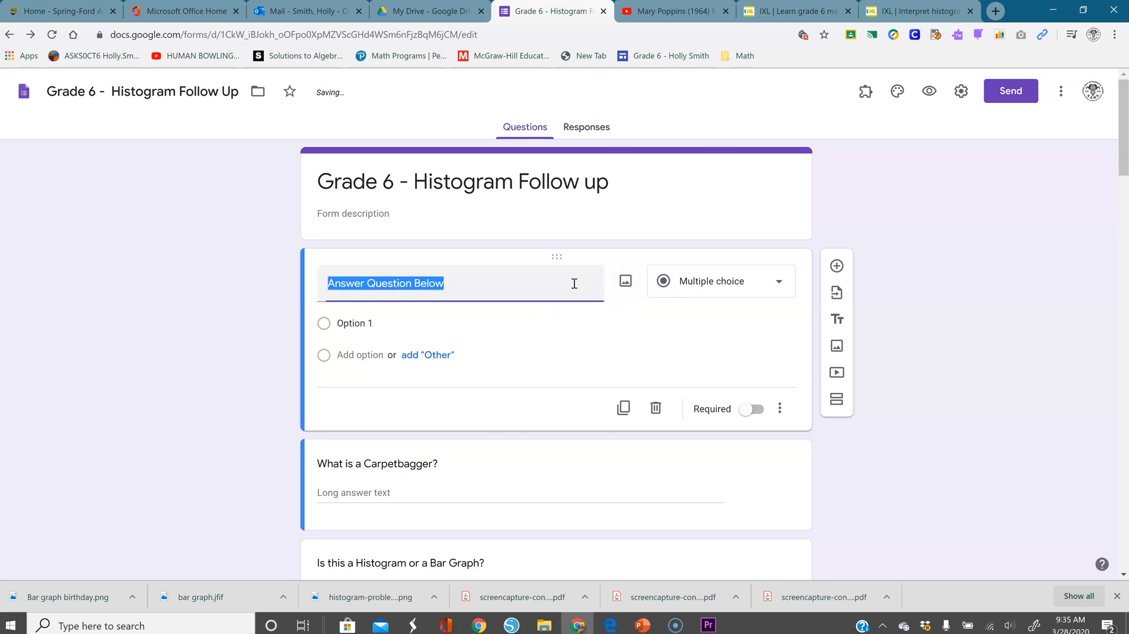
pyautogui.click(627, 281)
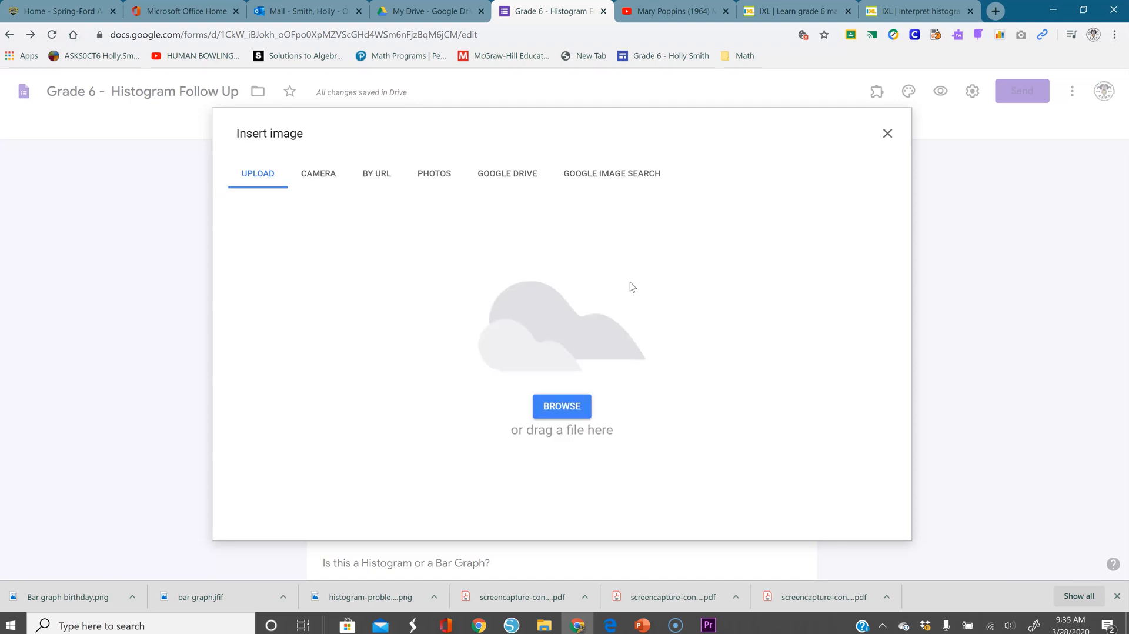
pyautogui.click(566, 411)
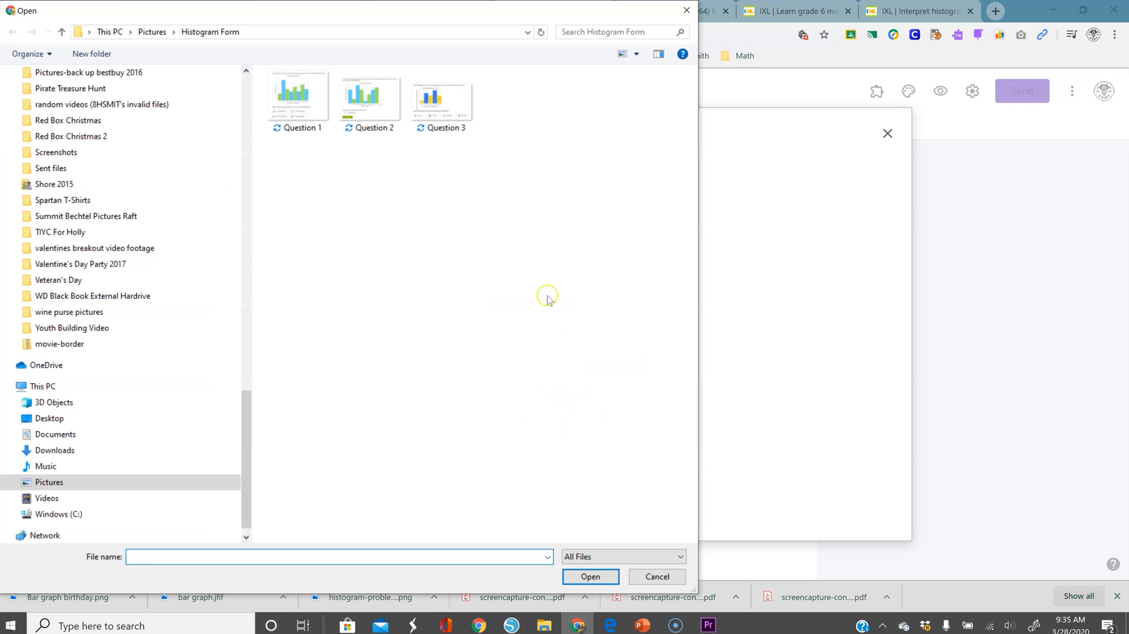
pyautogui.click(39, 482)
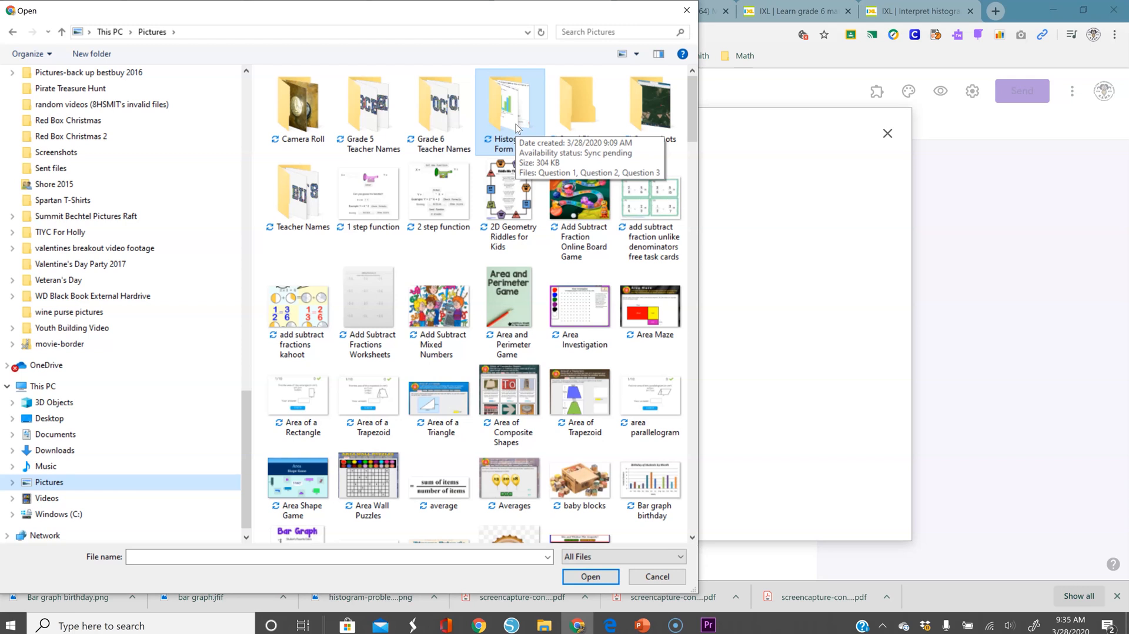
pyautogui.click(157, 32)
pyautogui.doubleClick(513, 111)
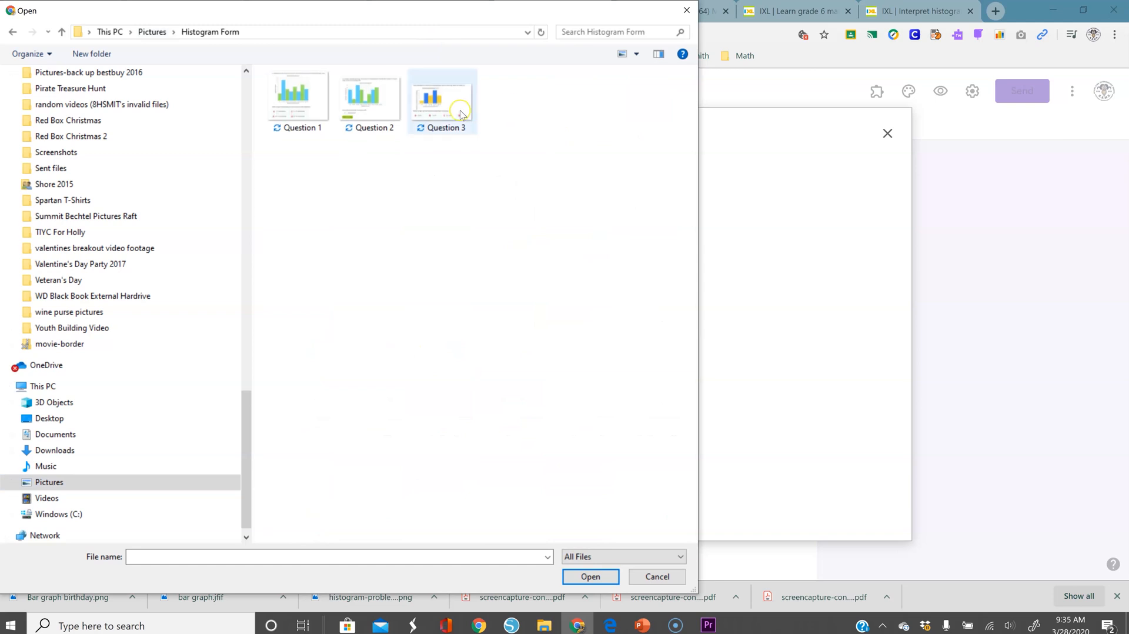
pyautogui.doubleClick(453, 103)
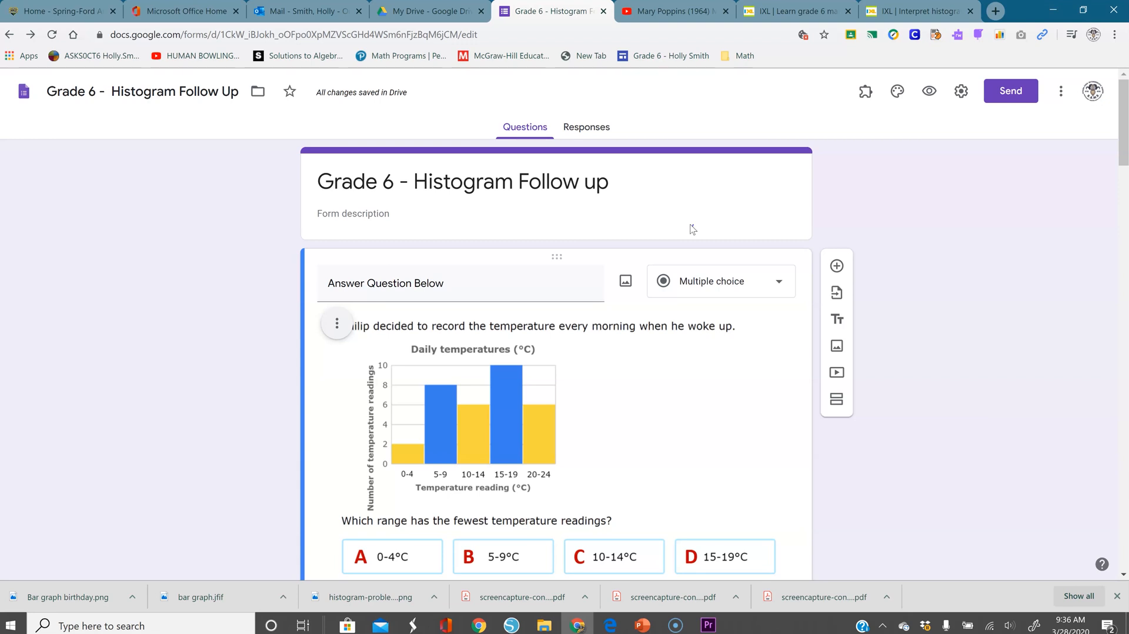
# Resize the inserted temperature histogram image to slightly smaller than its original size.
pyautogui.scroll(-2, 690, 225)
pyautogui.click(691, 224)
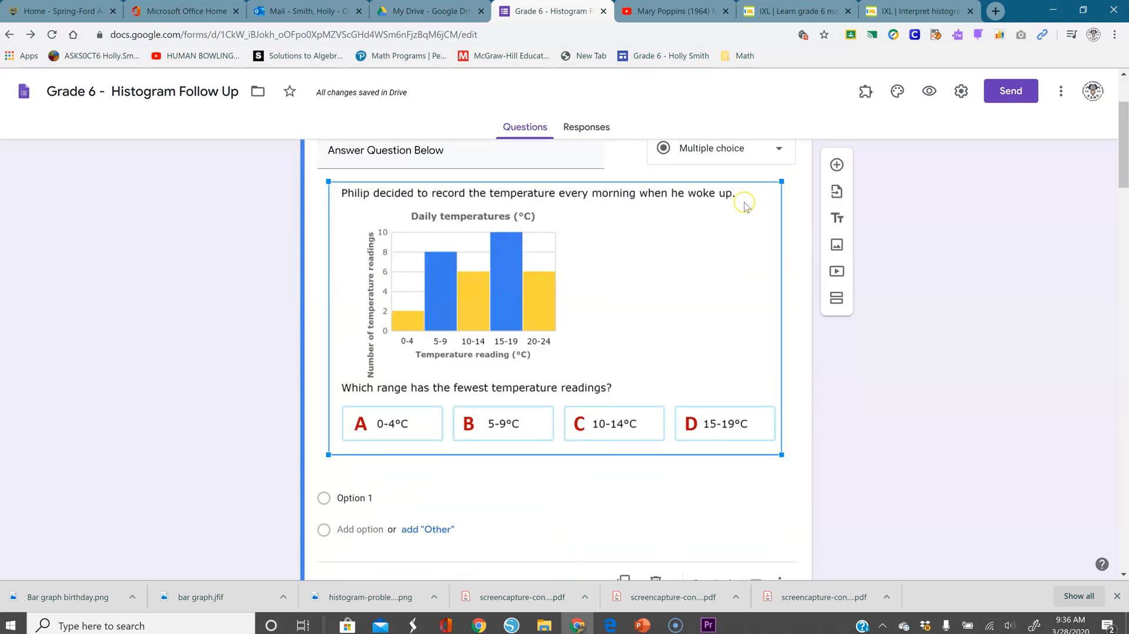
pyautogui.moveTo(781, 183); pyautogui.dragTo(733, 221)
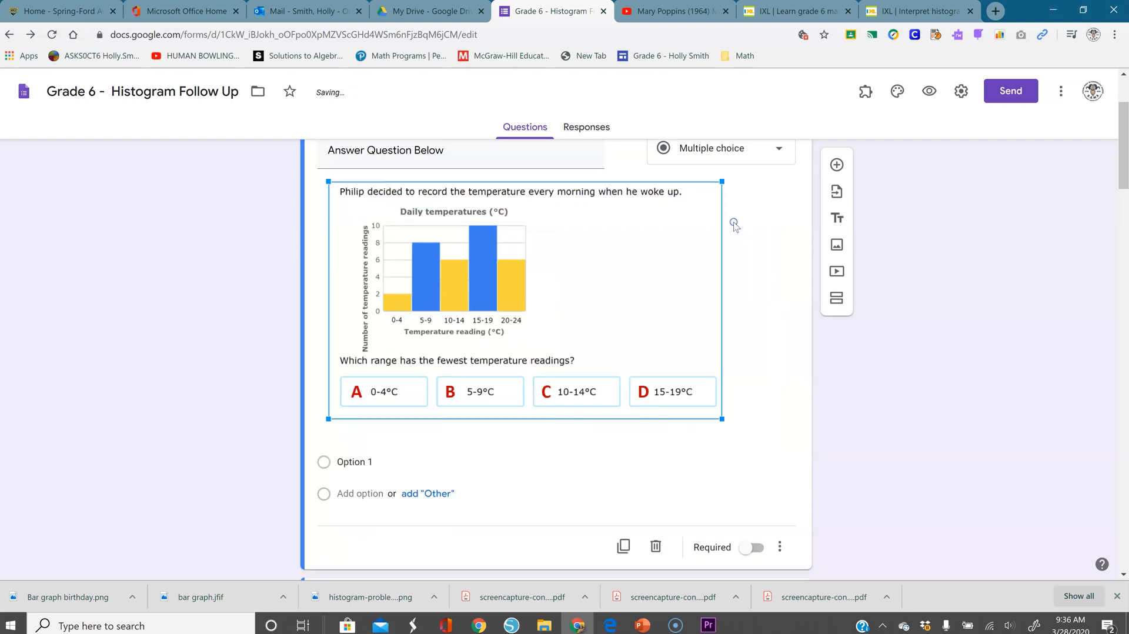
pyautogui.moveTo(722, 181); pyautogui.dragTo(774, 180)
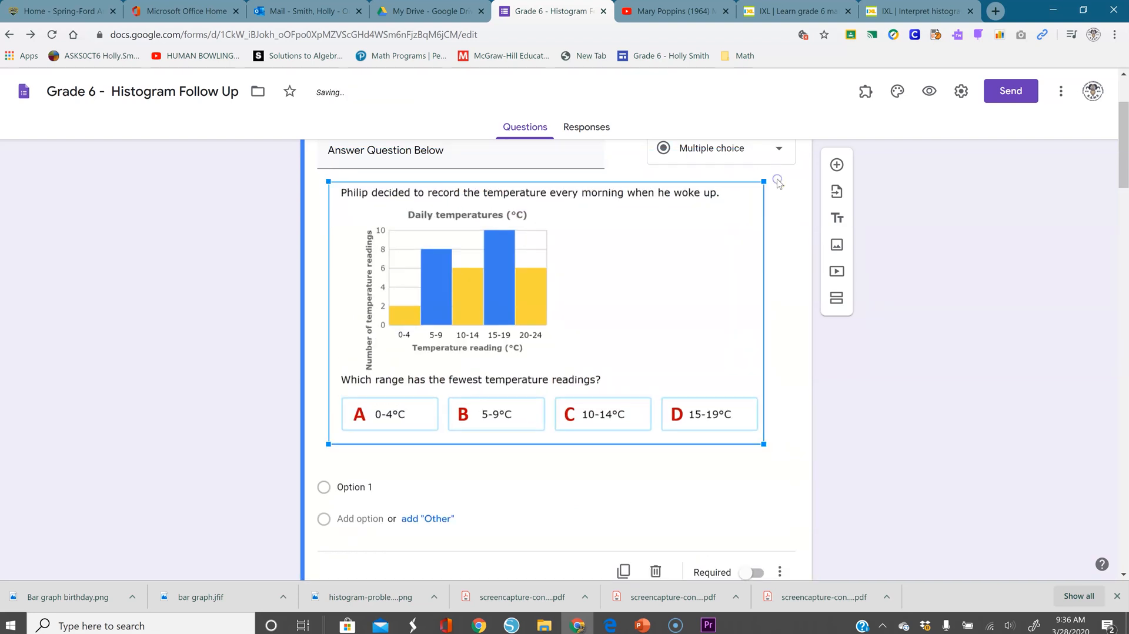
pyautogui.scroll(1, 500, 201)
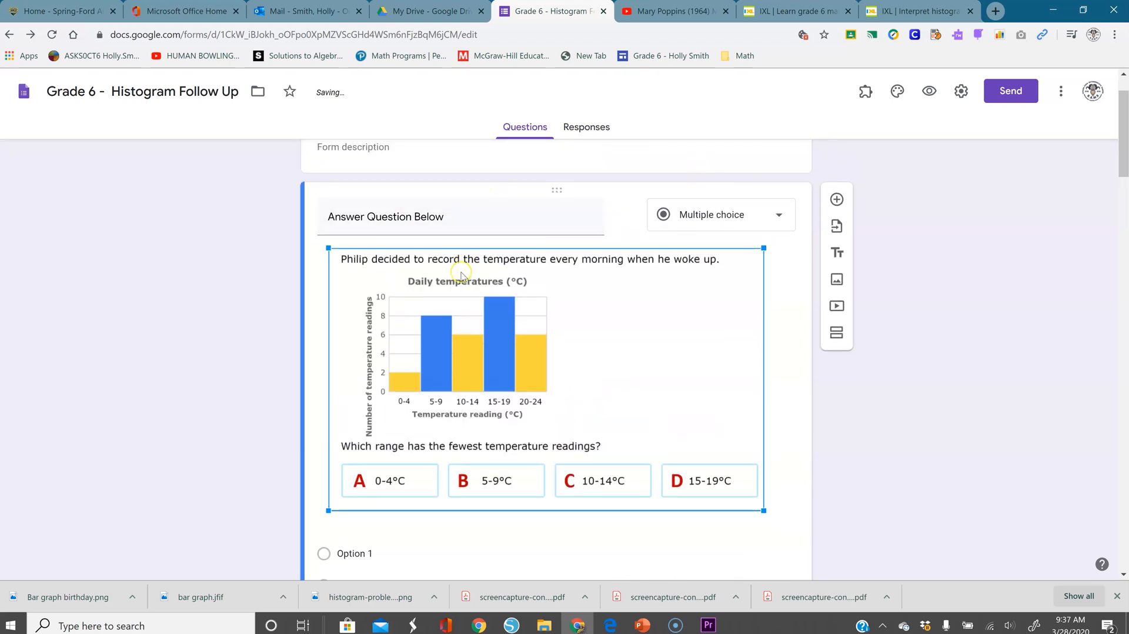
pyautogui.click(795, 281)
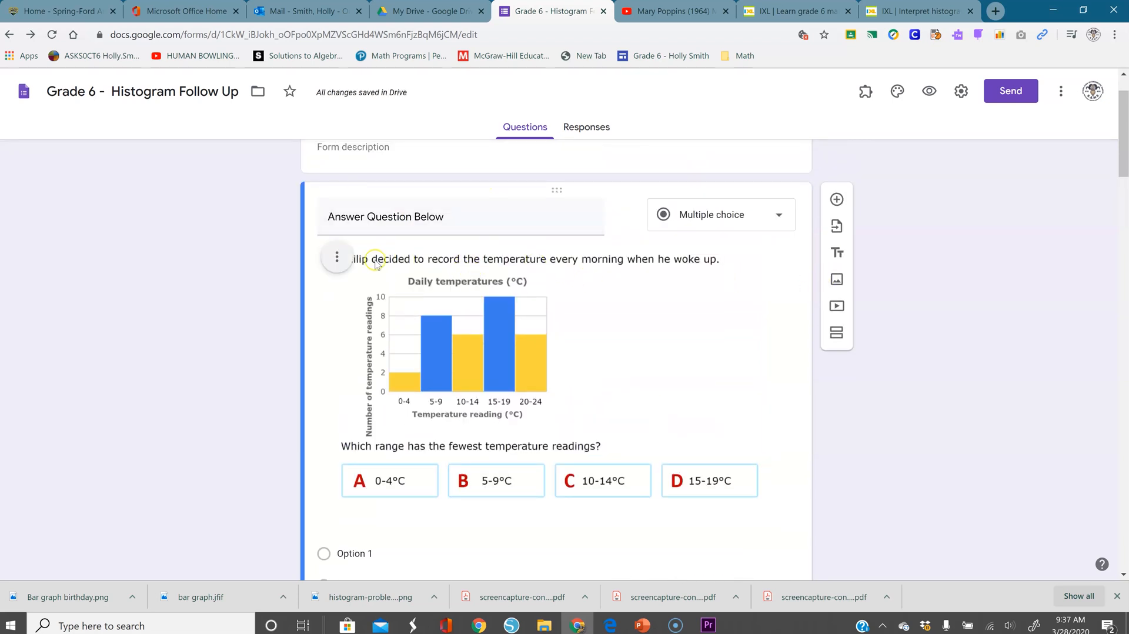
pyautogui.click(337, 257)
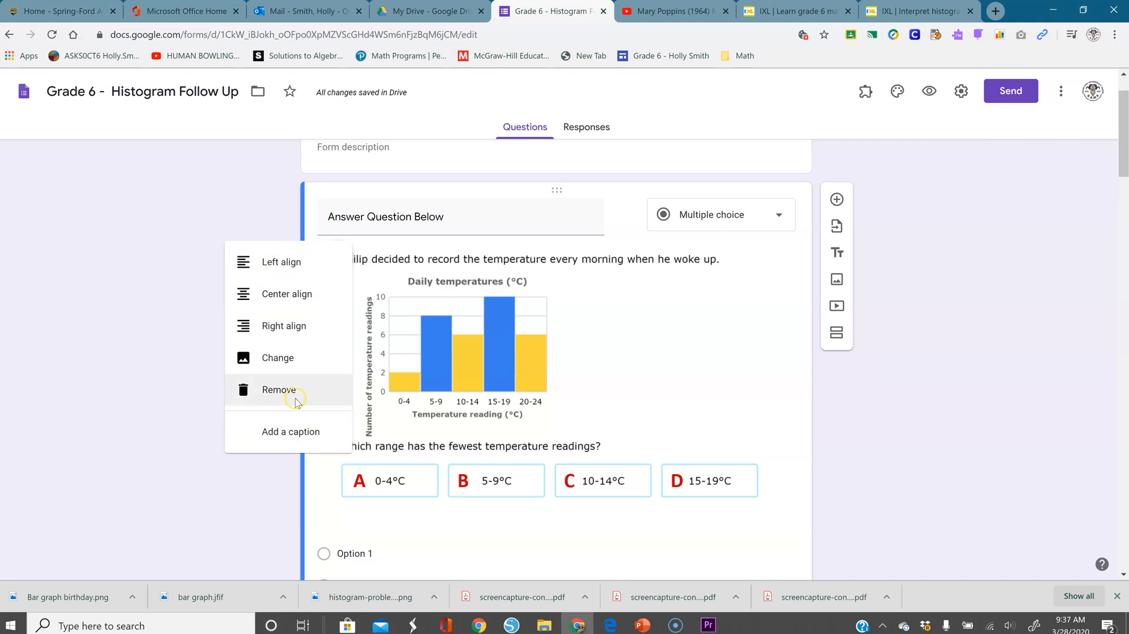
pyautogui.click(742, 260)
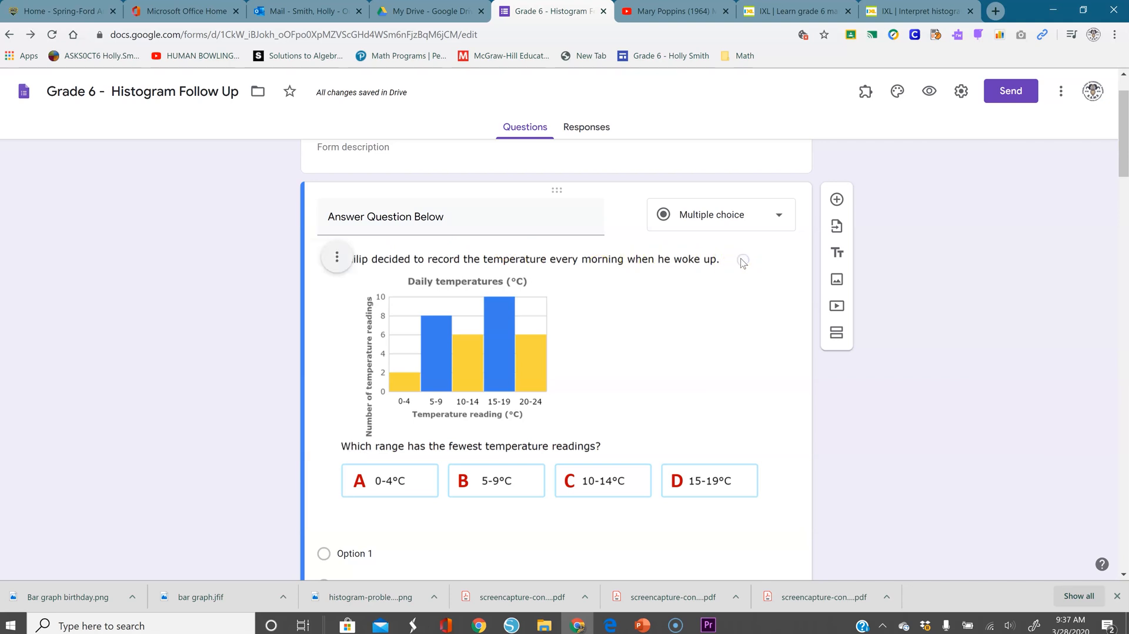
# Enter A, B, C and D as the four answer options of the temperature histogram question.
pyautogui.scroll(-2, 742, 263)
pyautogui.click(406, 418)
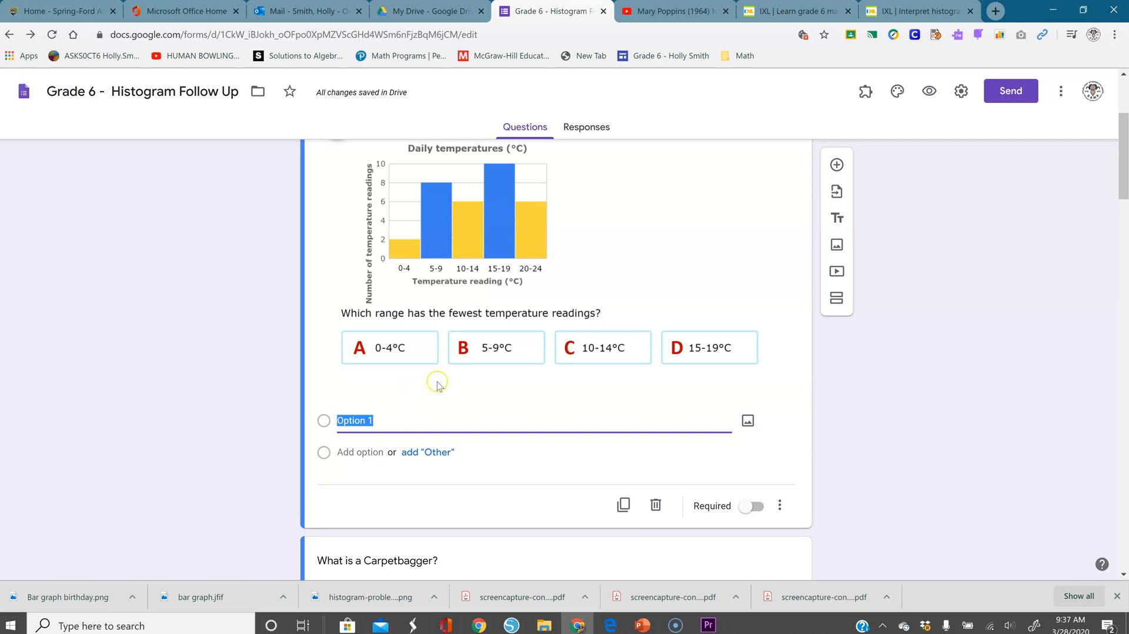
pyautogui.scroll(3, 447, 379)
pyautogui.scroll(-2, 722, 300)
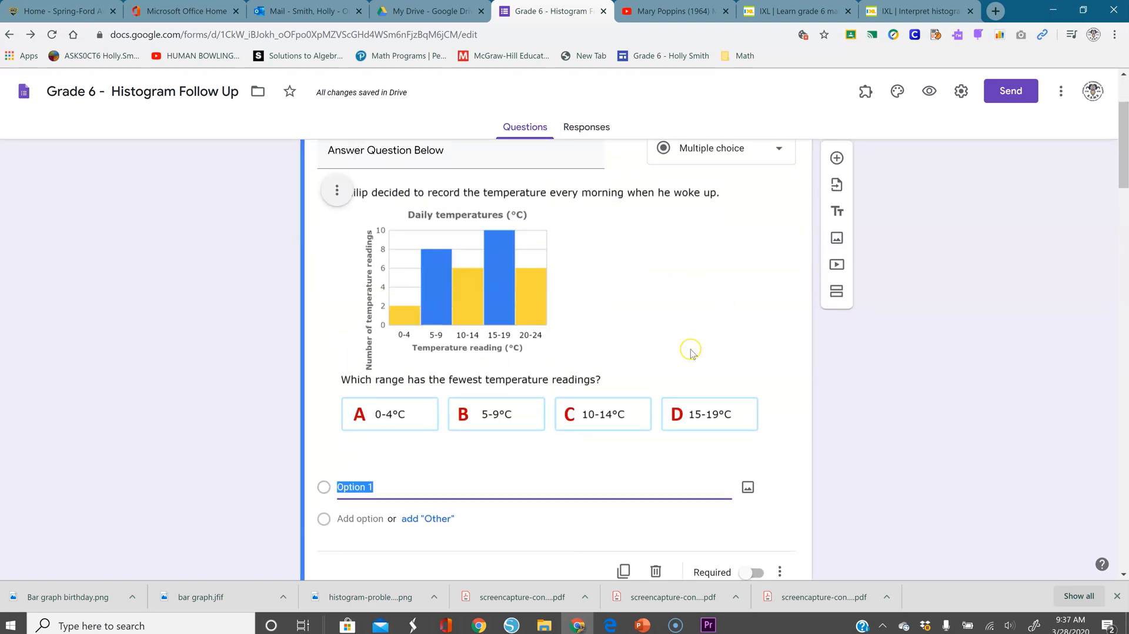
pyautogui.write('A')
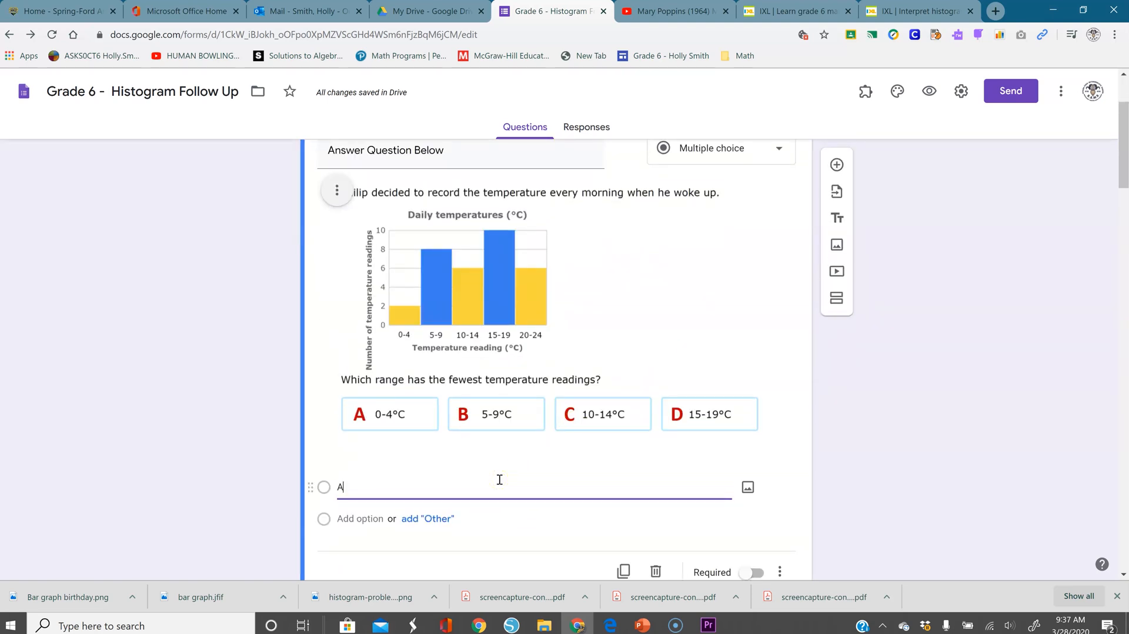
pyautogui.click(367, 543)
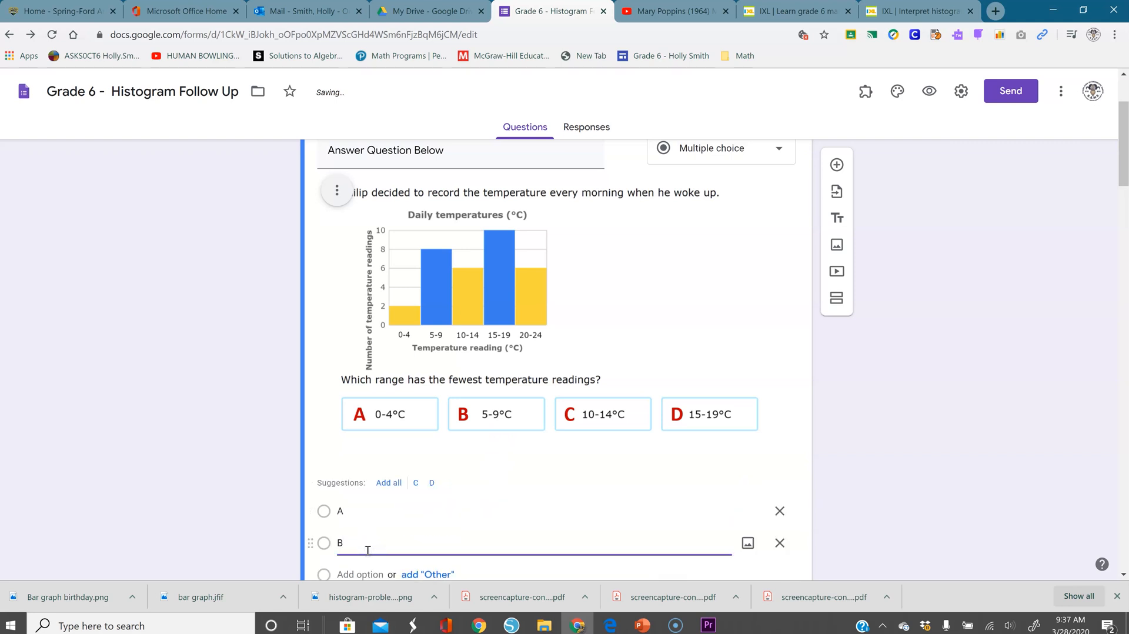
pyautogui.scroll(-1, 367, 550)
pyautogui.click(364, 507)
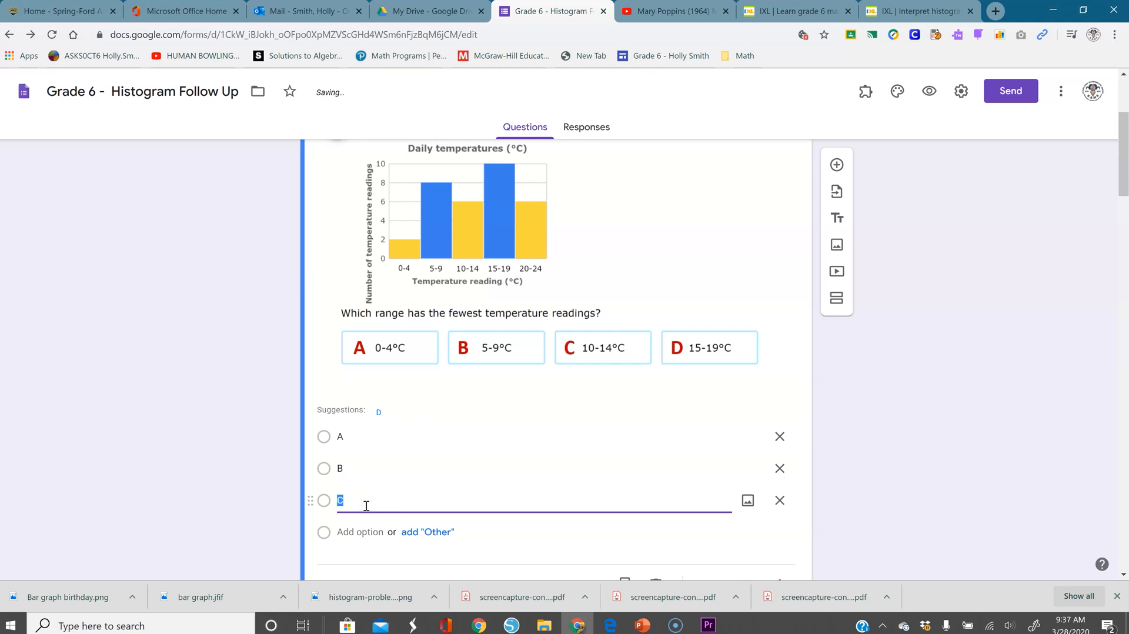
pyautogui.click(351, 531)
pyautogui.click(875, 425)
pyautogui.scroll(-3, 873, 427)
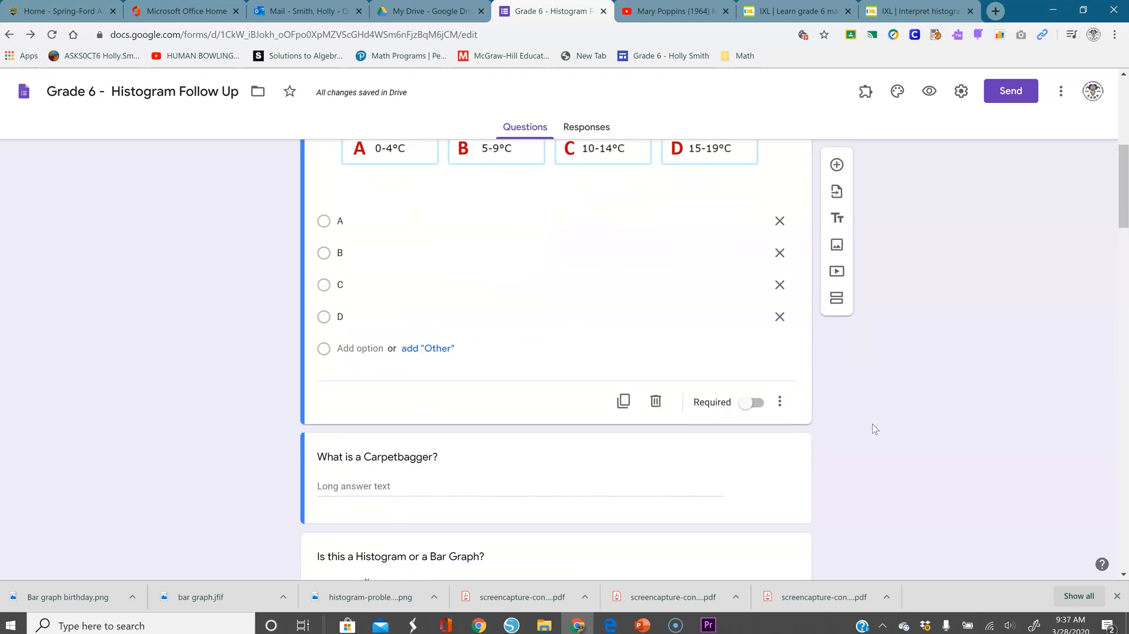
pyautogui.scroll(5, 874, 427)
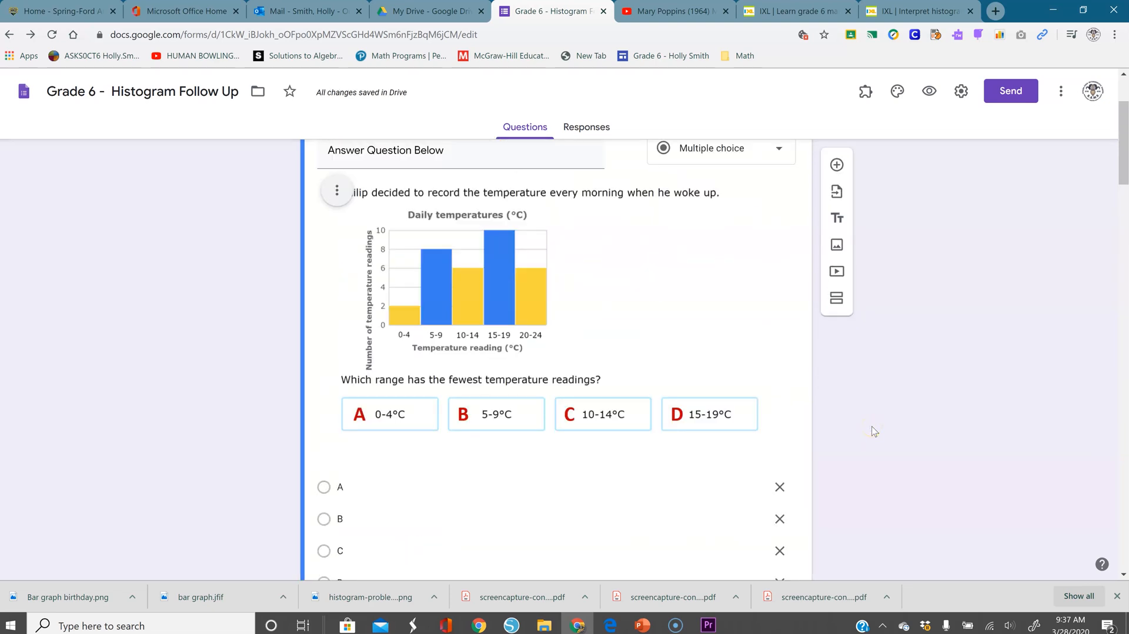
# Go to the IXL Interpret histograms page and reload it to get a different question.
pyautogui.click(797, 12)
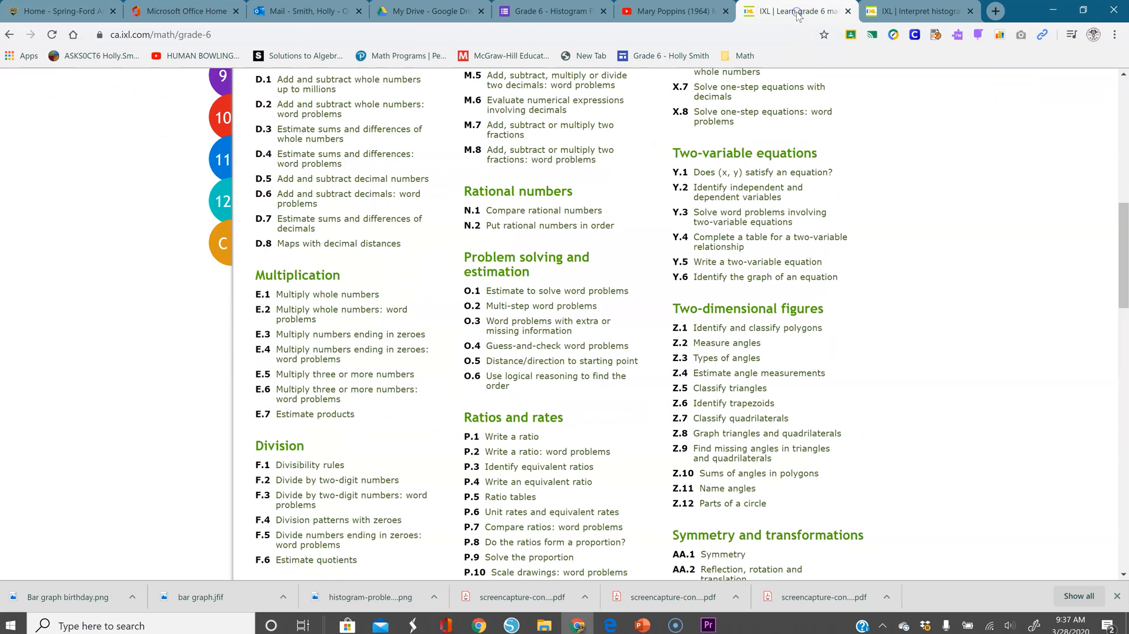
pyautogui.click(874, 14)
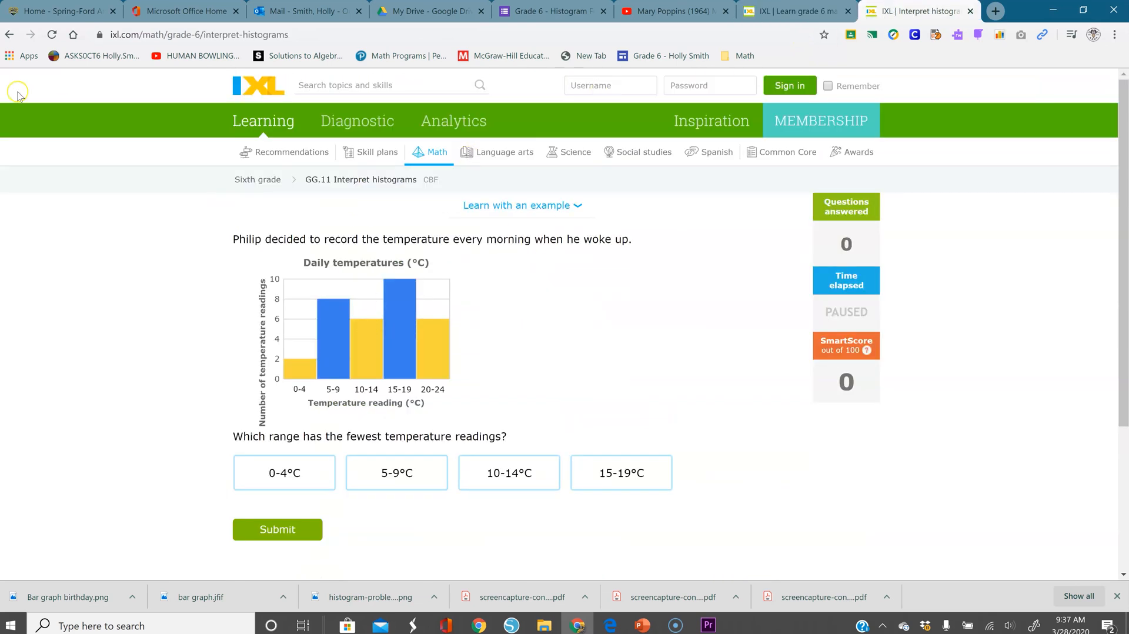
pyautogui.click(53, 35)
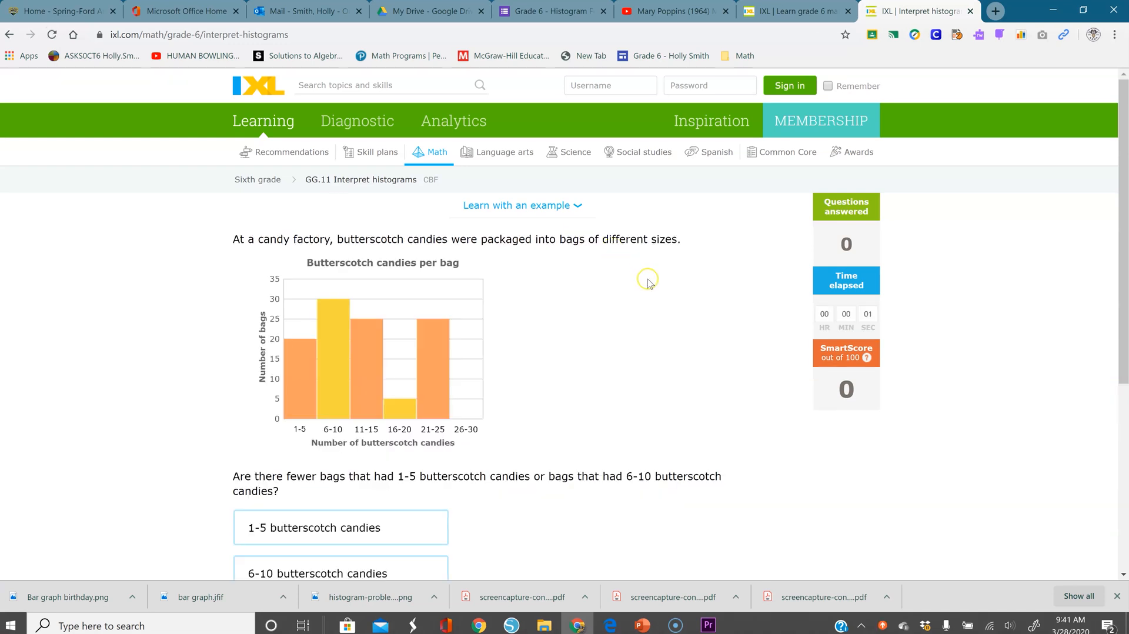
# Answer the butterscotch candies question with "1-5 butterscotch candies" and submit it to move on to another question.
pyautogui.scroll(-1, 648, 282)
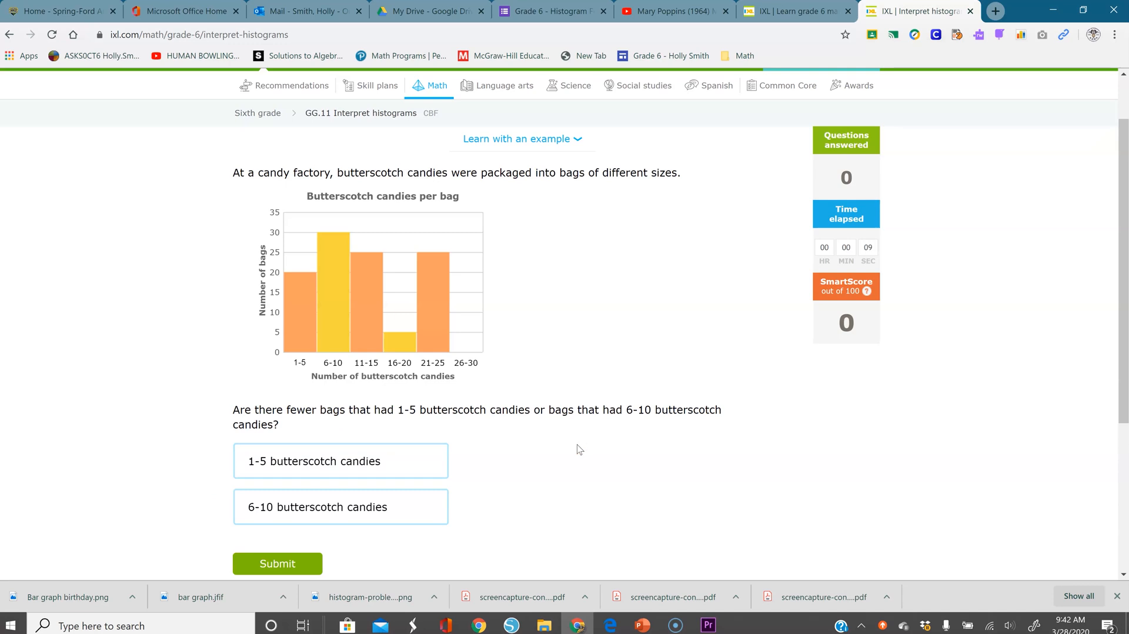
pyautogui.scroll(-1, 577, 450)
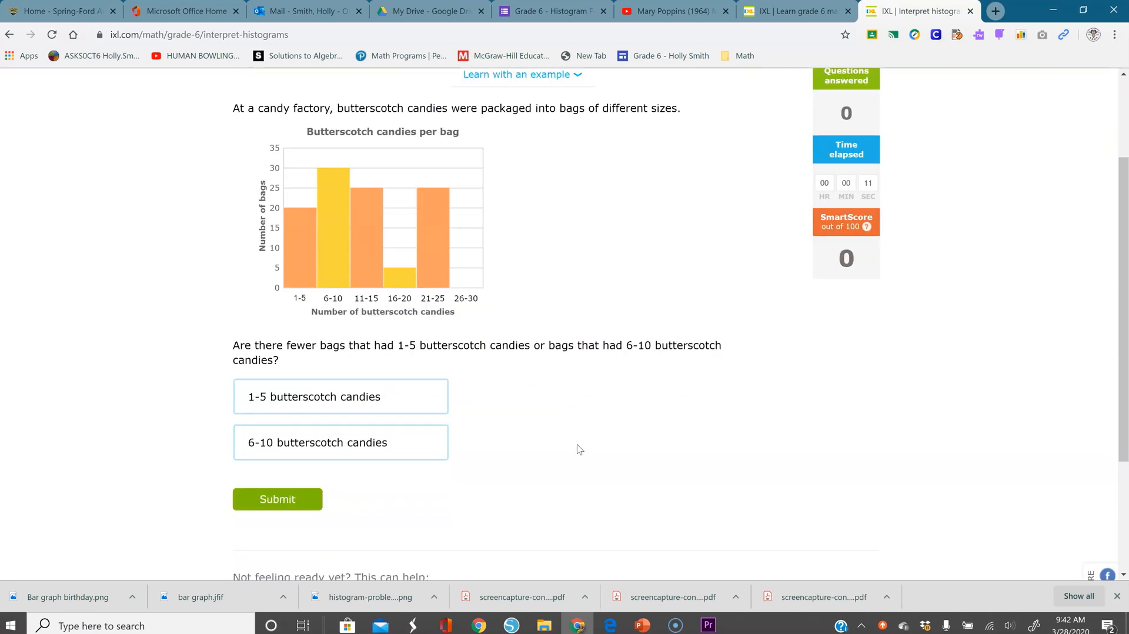
pyautogui.click(311, 494)
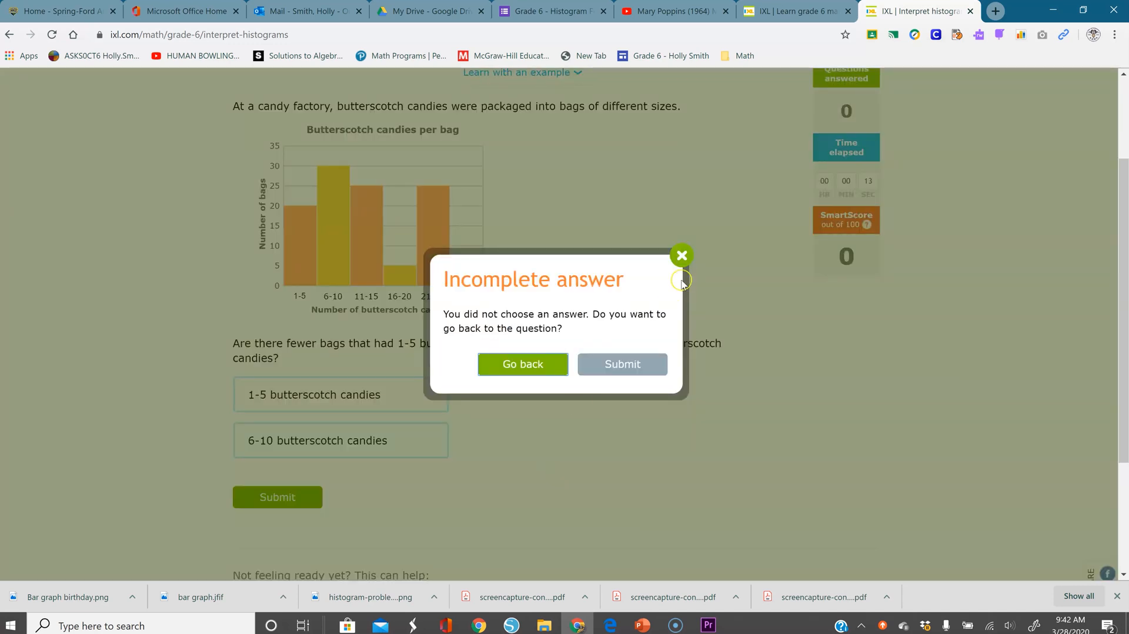
pyautogui.click(681, 255)
pyautogui.scroll(-2, 463, 432)
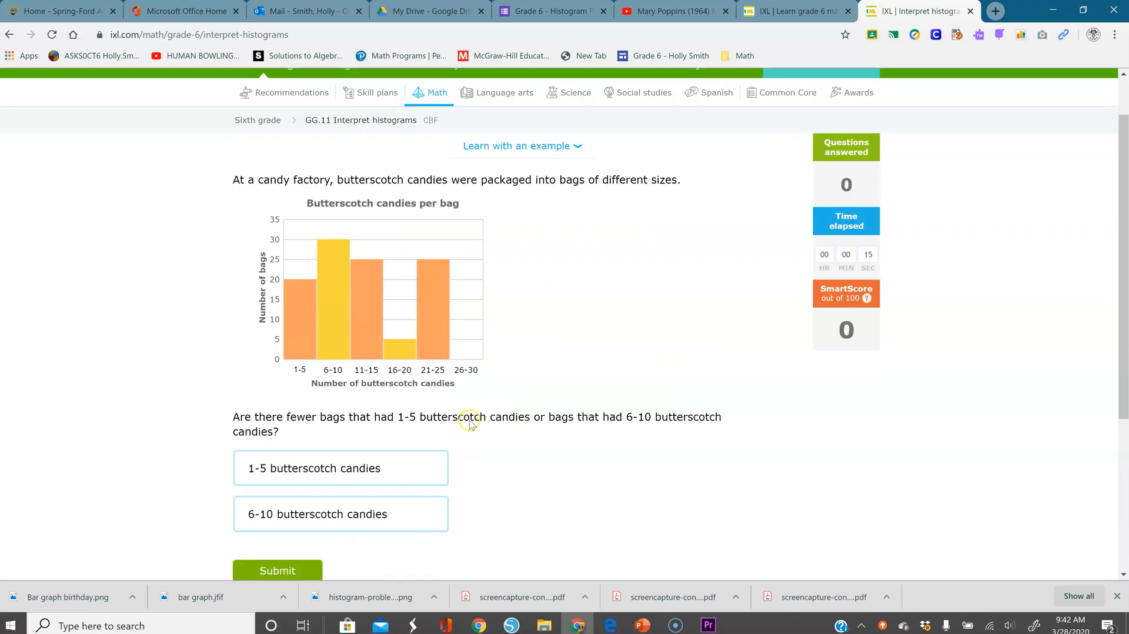
pyautogui.click(418, 407)
pyautogui.click(310, 495)
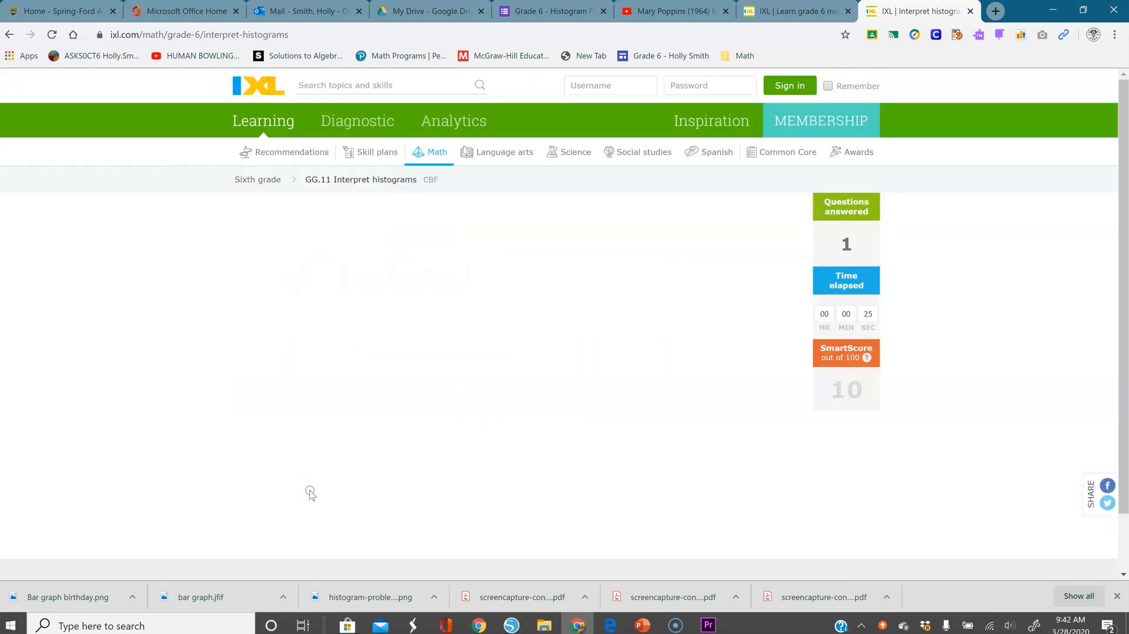